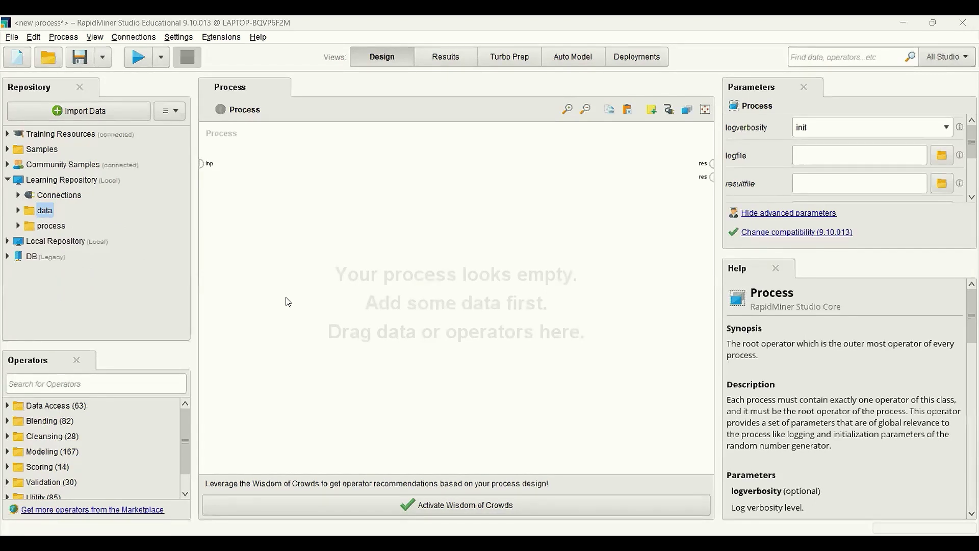
Start a data import from this computer and pick iris.csv from Desktop > RM data
{"action": "left_click", "coordinate": [111, 116]}
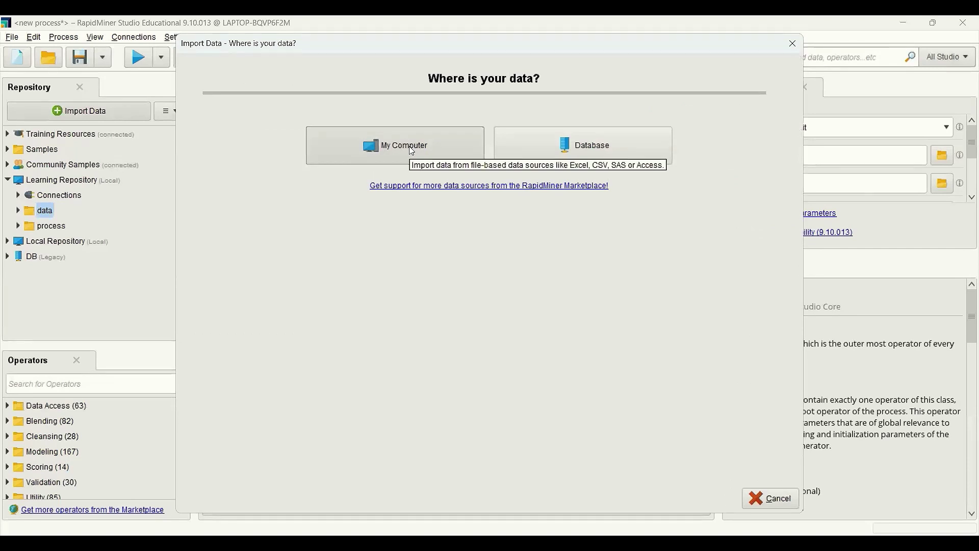
{"action": "left_click", "coordinate": [411, 150]}
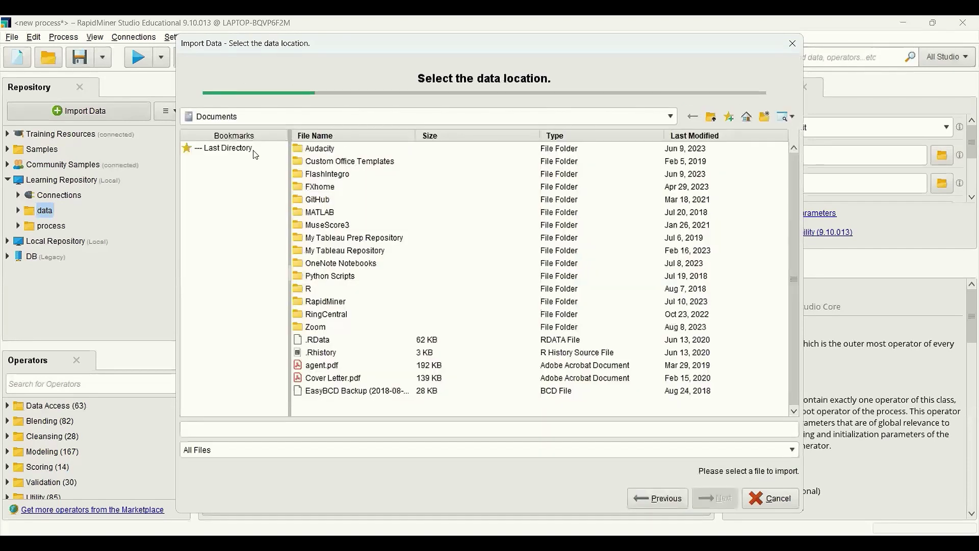
{"action": "left_click", "coordinate": [236, 119]}
{"action": "left_click", "coordinate": [236, 130]}
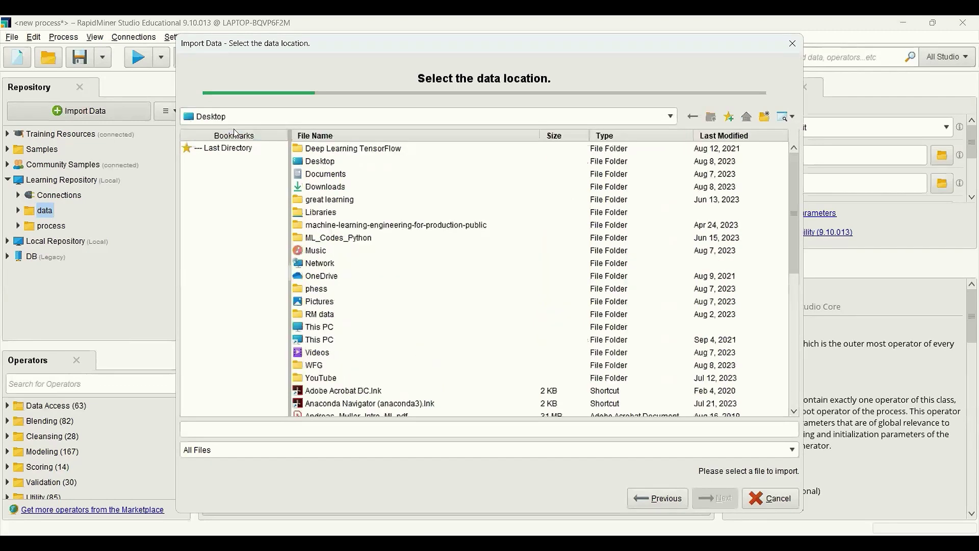
{"action": "double_click", "coordinate": [329, 315]}
{"action": "left_click", "coordinate": [326, 153]}
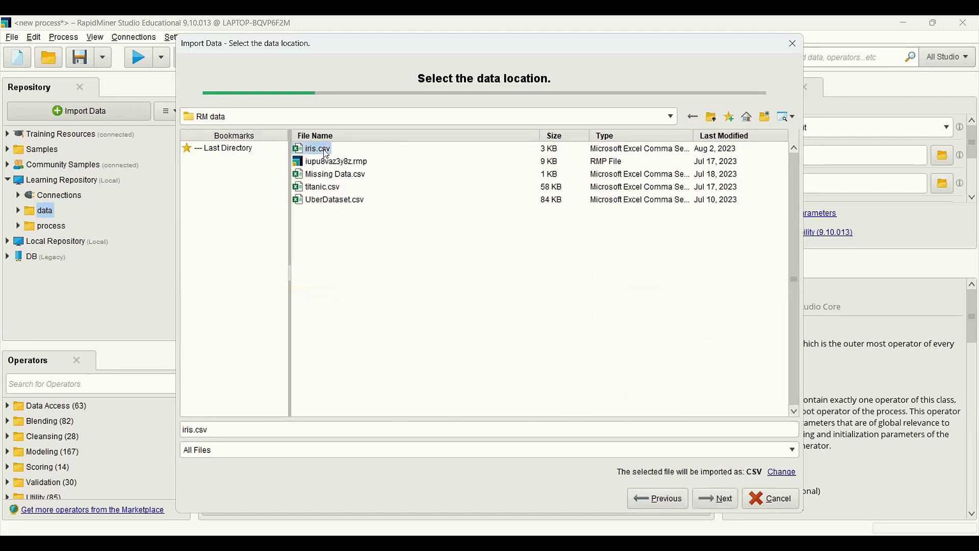
Accept the default data and column formats to reach the storage step for //Learning Repository/data/iris
{"action": "left_click", "coordinate": [715, 500]}
{"action": "left_click", "coordinate": [715, 502]}
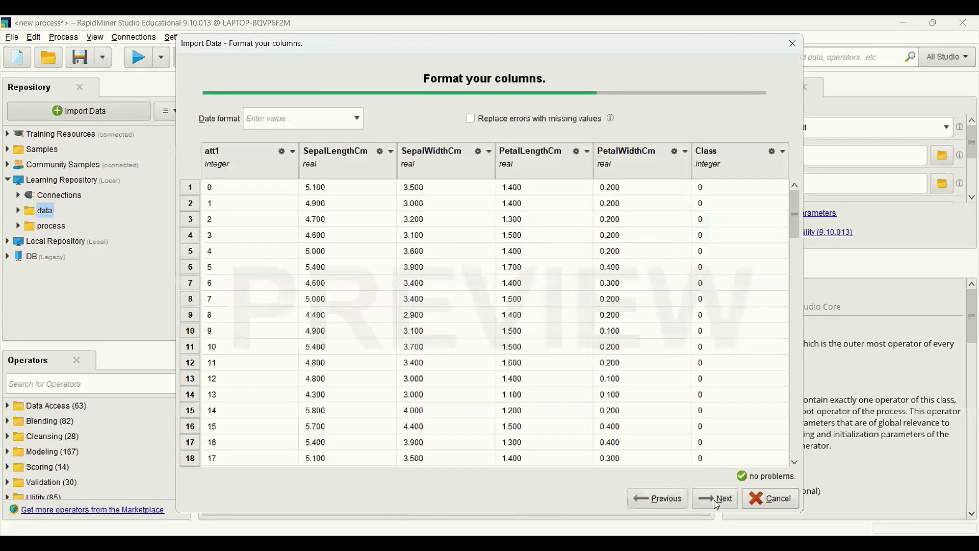
{"action": "left_click", "coordinate": [716, 502]}
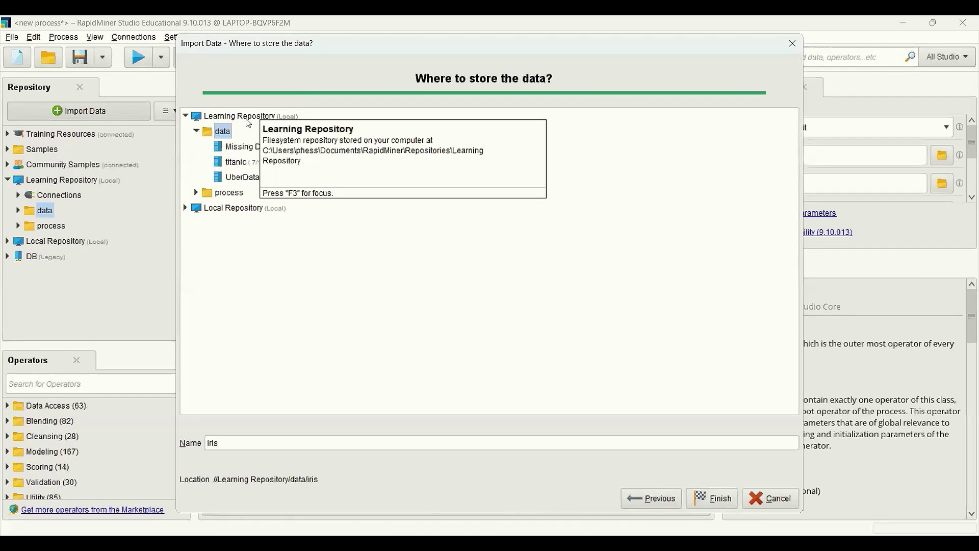
{"action": "left_click", "coordinate": [198, 132]}
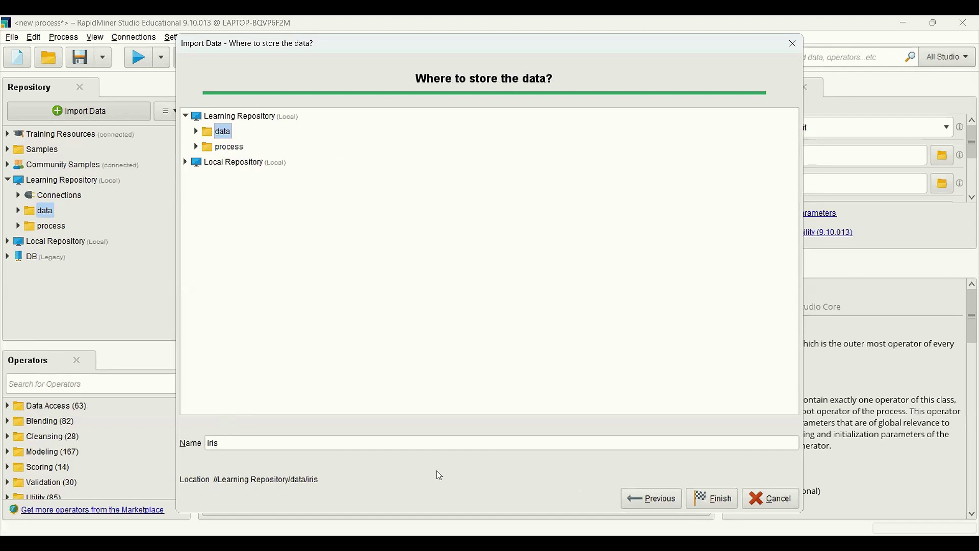
Store iris in the Learning Repository, check its attribute Statistics, then return to Design view
{"action": "left_click", "coordinate": [712, 498]}
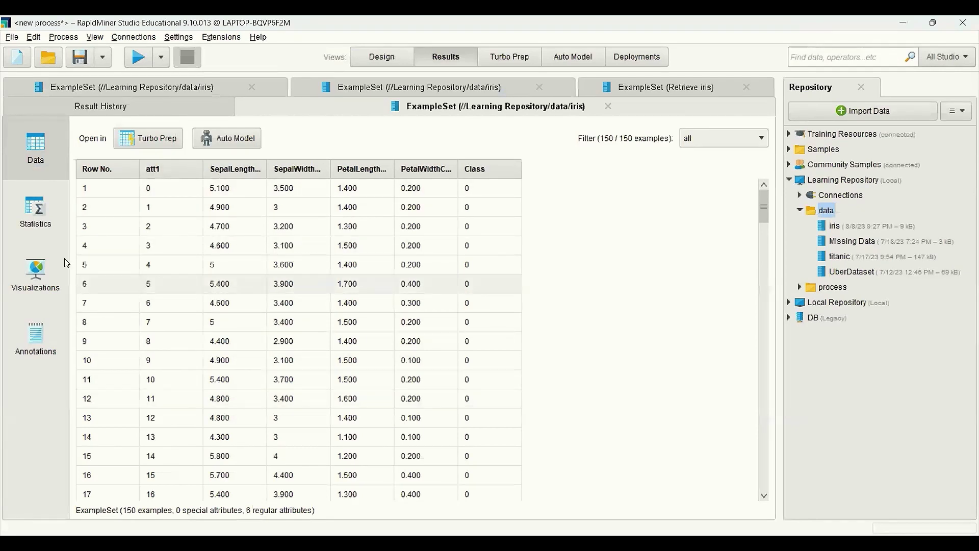
{"action": "left_click", "coordinate": [41, 215]}
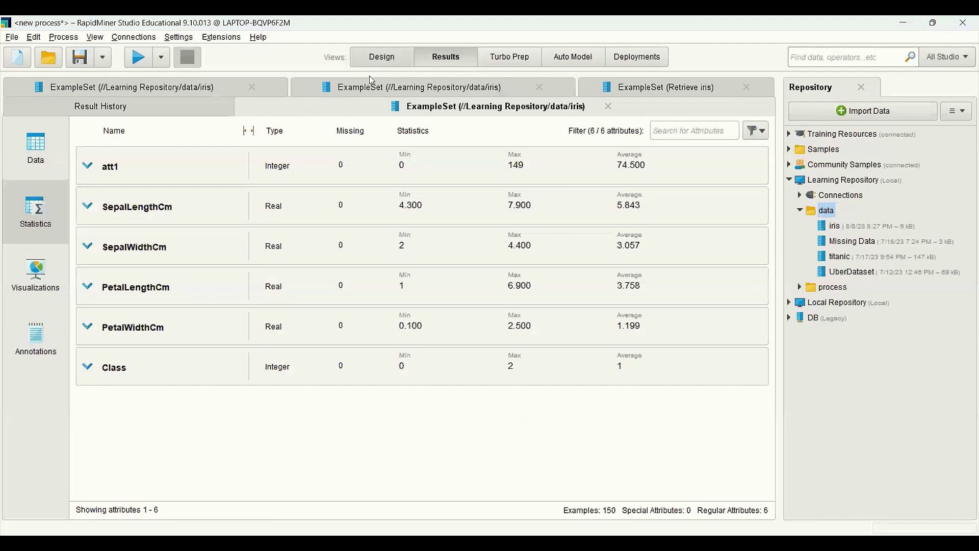
{"action": "left_click", "coordinate": [380, 58]}
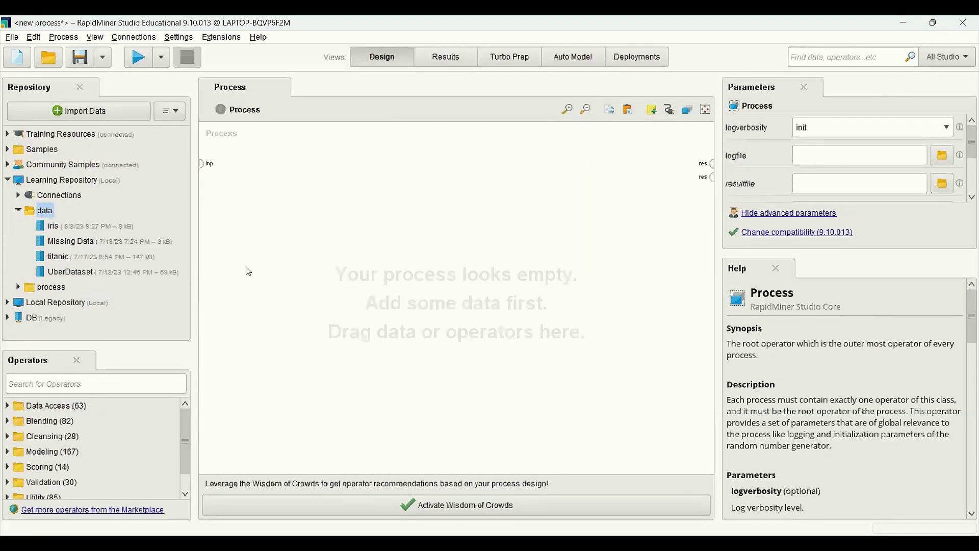
Place the stored iris data on the canvas and connect it to a new Select Attributes operator
{"action": "left_click", "coordinate": [56, 229]}
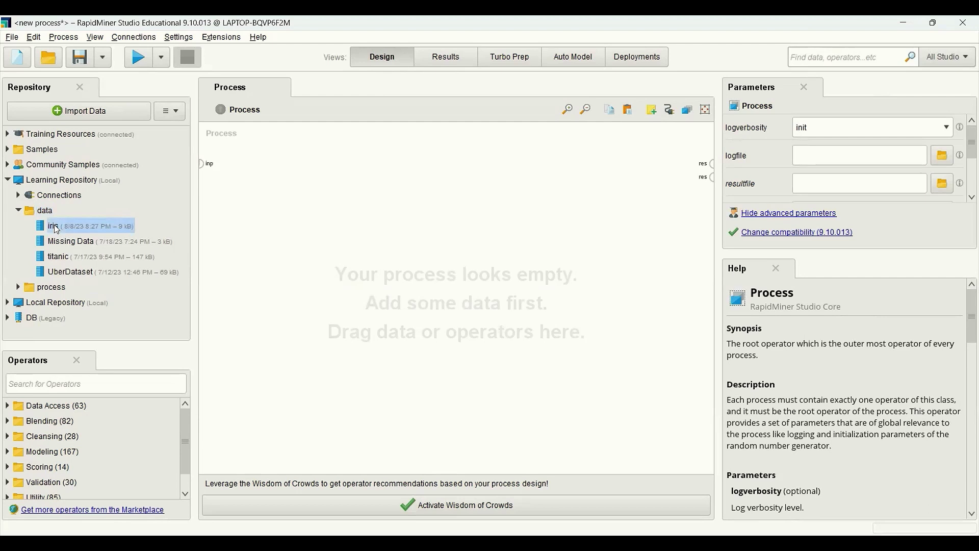
{"action": "left_click_drag", "start_coordinate": [56, 229], "coordinate": [254, 196]}
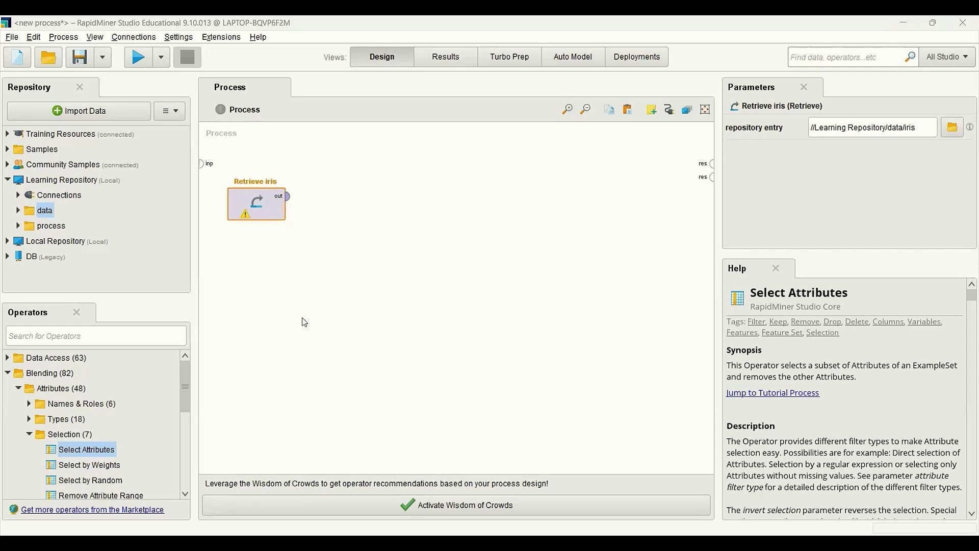
{"action": "left_click", "coordinate": [140, 337]}
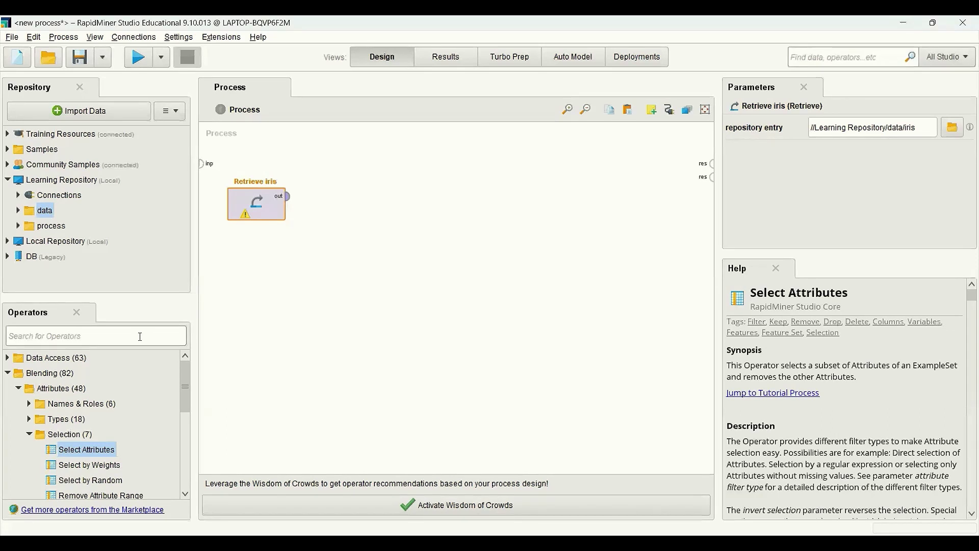
{"action": "type", "text": "select"}
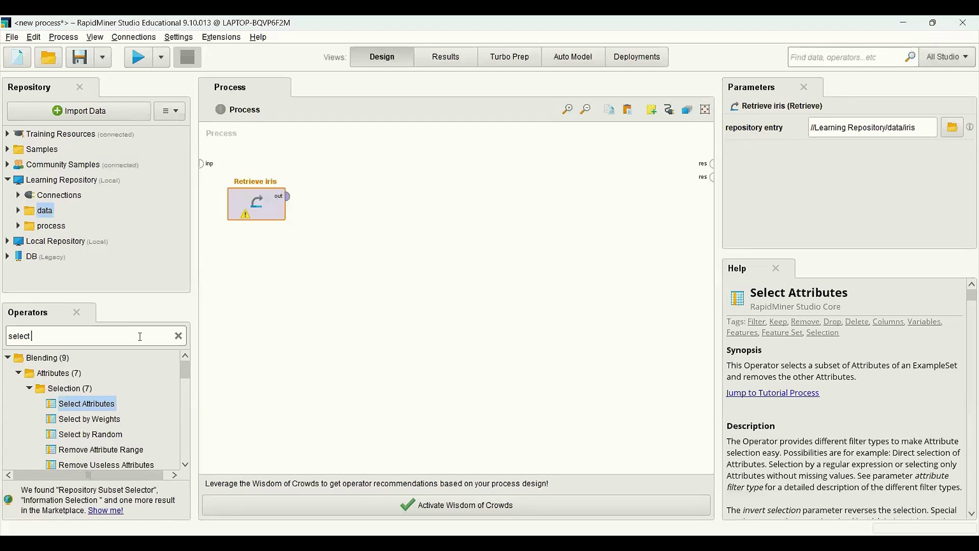
{"action": "type", "text": " att"}
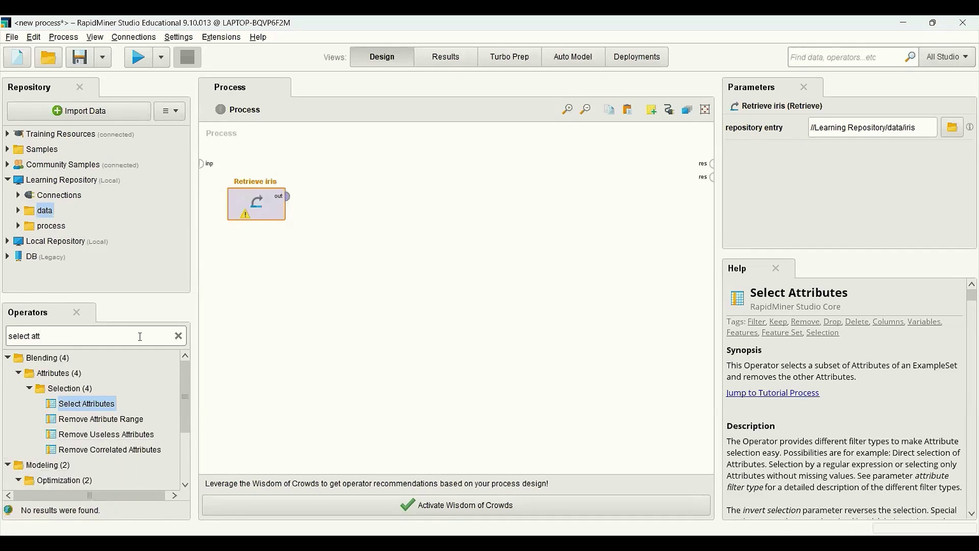
{"action": "left_click_drag", "start_coordinate": [72, 404], "coordinate": [310, 219]}
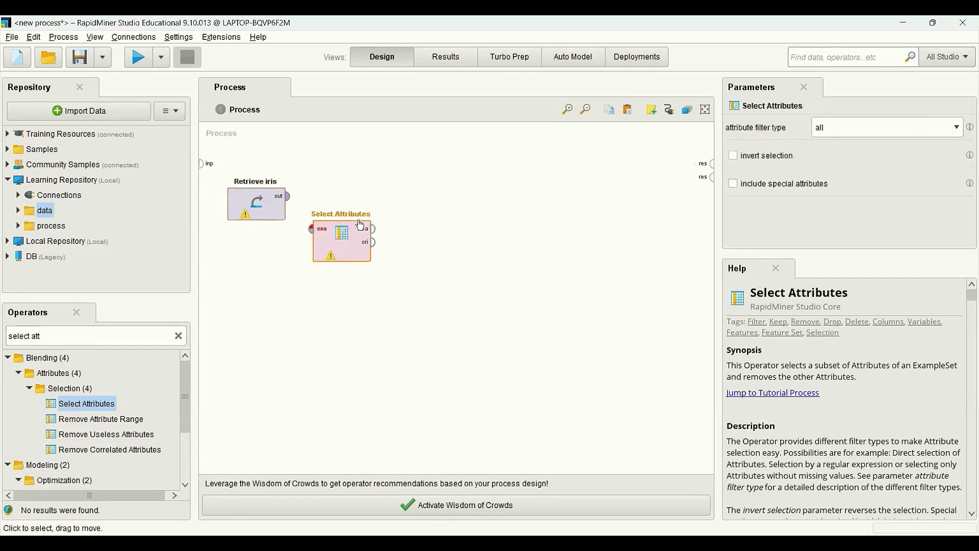
{"action": "left_click", "coordinate": [288, 196]}
{"action": "left_click", "coordinate": [312, 229]}
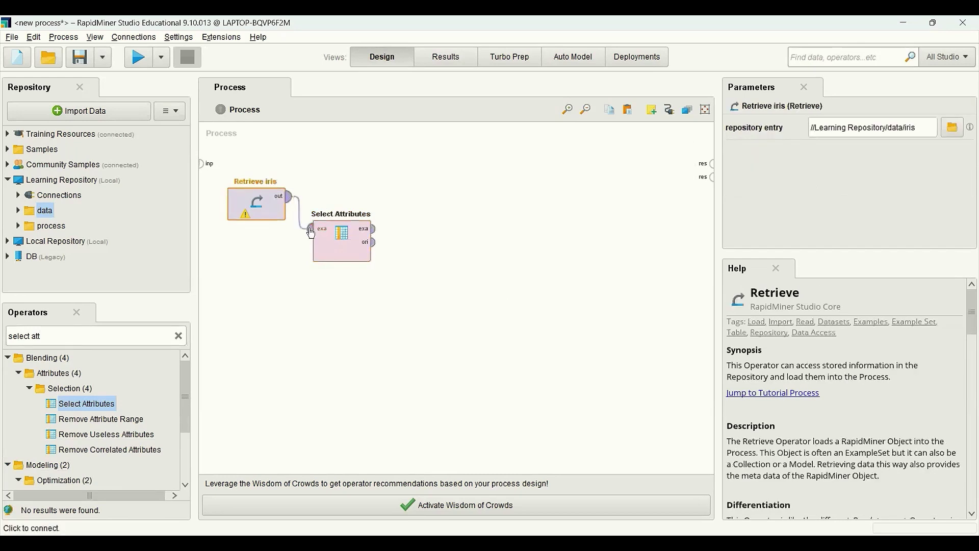
Set Select Attributes to filter type 'single' with attribute att1
{"action": "left_click", "coordinate": [335, 244]}
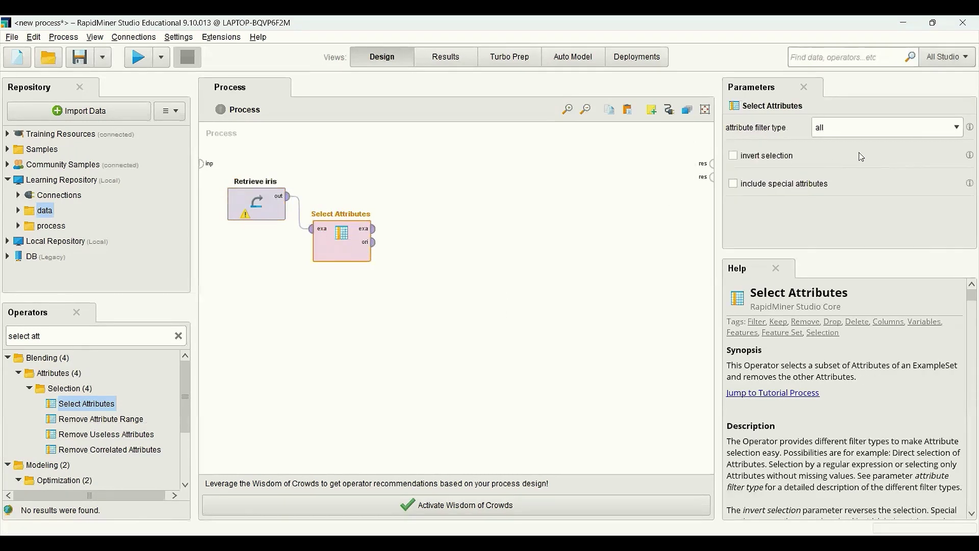
{"action": "left_click", "coordinate": [930, 130]}
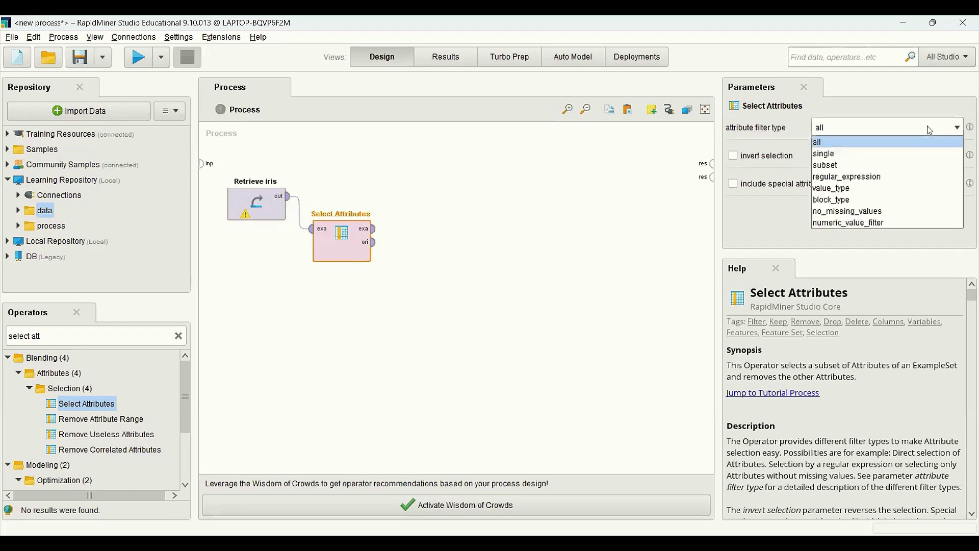
{"action": "left_click", "coordinate": [900, 154]}
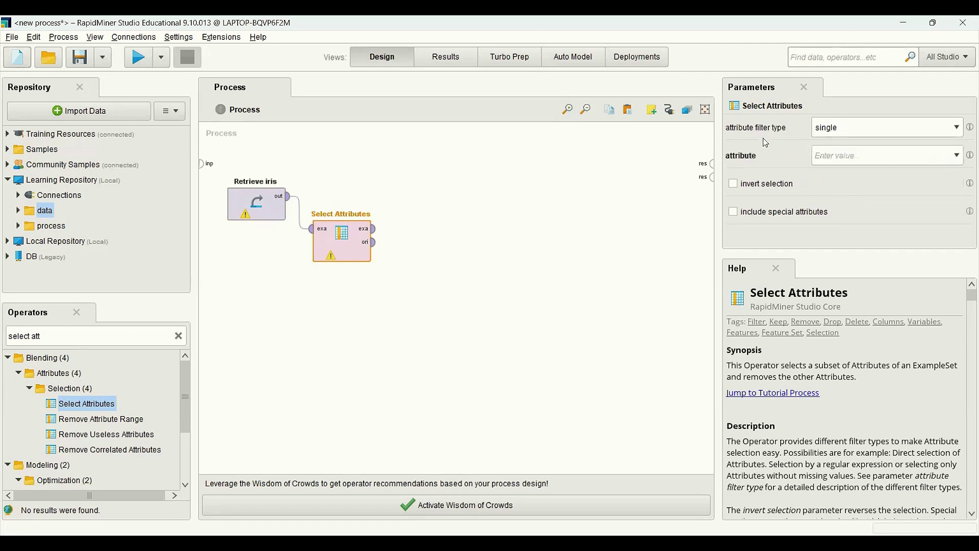
{"action": "left_click", "coordinate": [956, 157]}
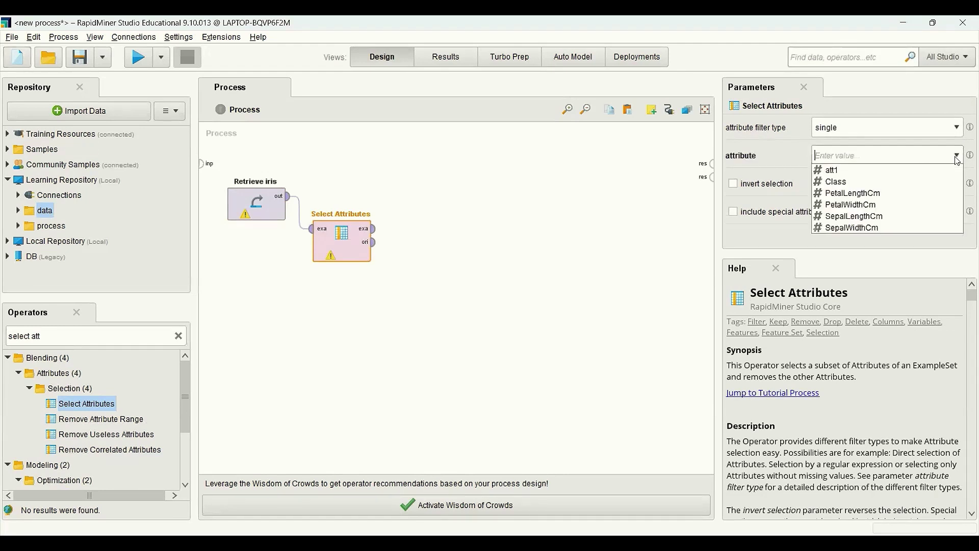
{"action": "left_click", "coordinate": [913, 173]}
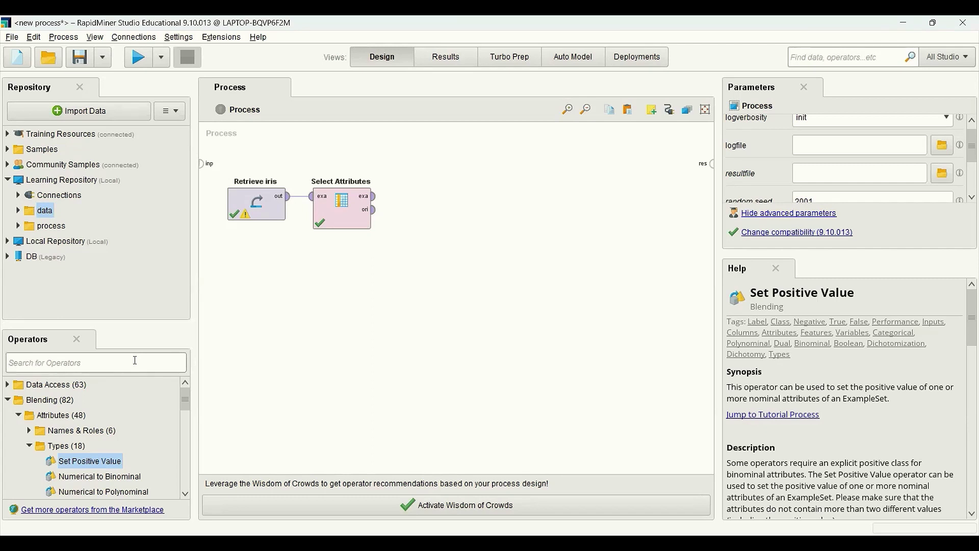
Add a Numerical to Polynominal operator and feed it Select Attributes' output
{"action": "type", "text": "numeri"}
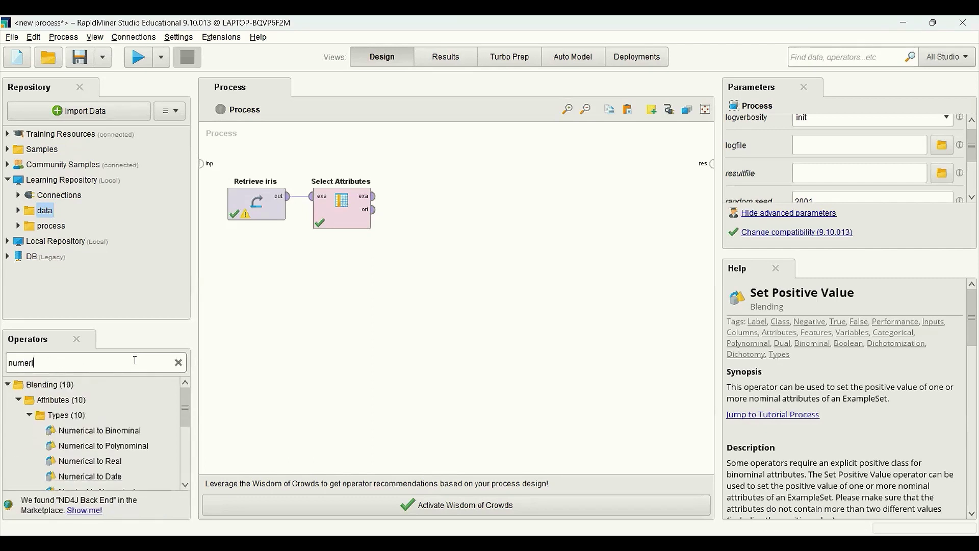
{"action": "type", "text": "cal"}
{"action": "left_click_drag", "start_coordinate": [87, 451], "coordinate": [402, 237]}
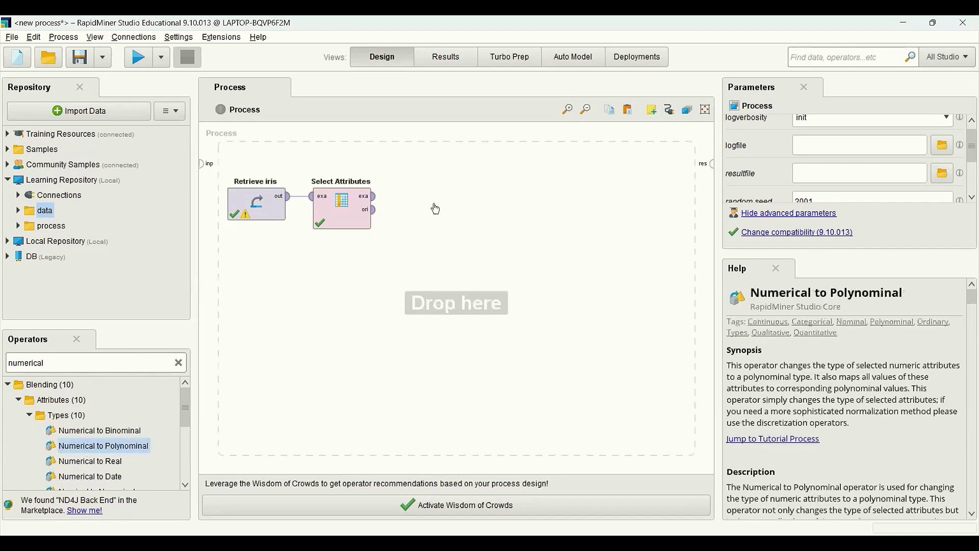
{"action": "left_click_drag", "start_coordinate": [435, 209], "coordinate": [435, 209]}
{"action": "left_click", "coordinate": [374, 196]}
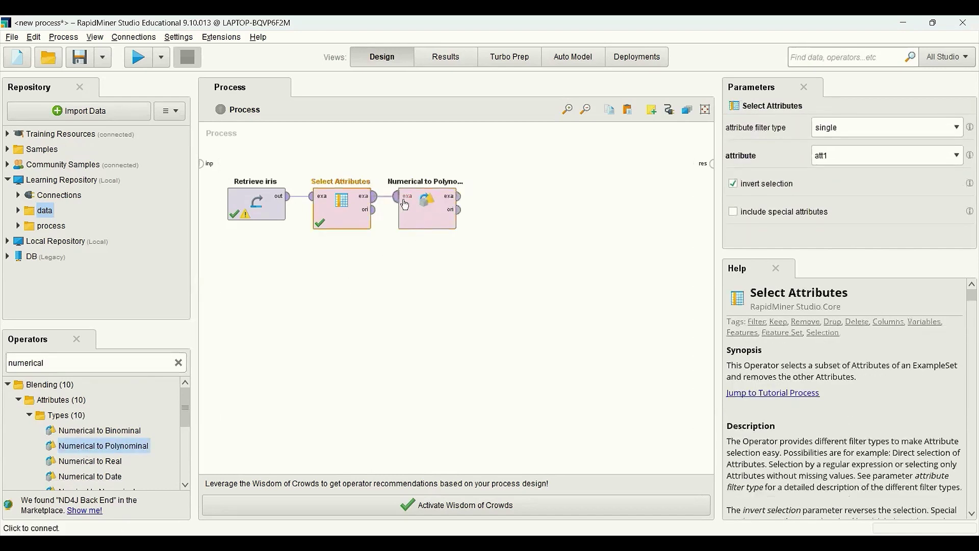
{"action": "left_click", "coordinate": [405, 205]}
Set Numerical to Polynominal to convert only the single attribute Class
{"action": "left_click", "coordinate": [421, 206]}
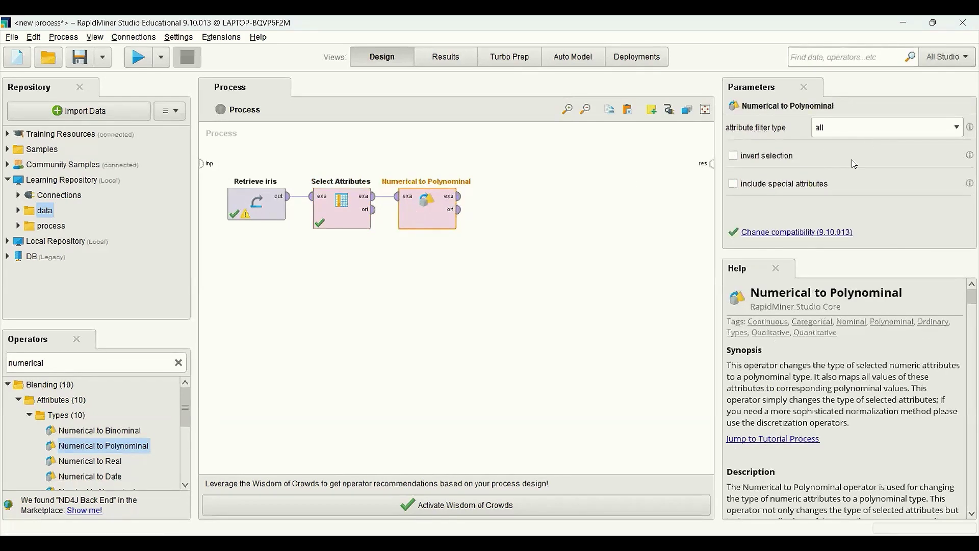
{"action": "left_click", "coordinate": [956, 127]}
{"action": "left_click", "coordinate": [896, 153]}
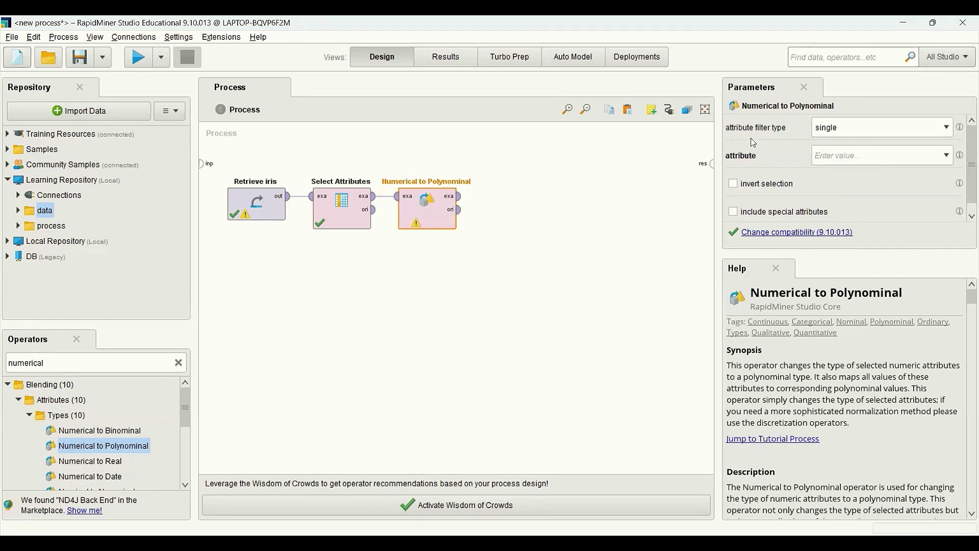
{"action": "left_click", "coordinate": [947, 156]}
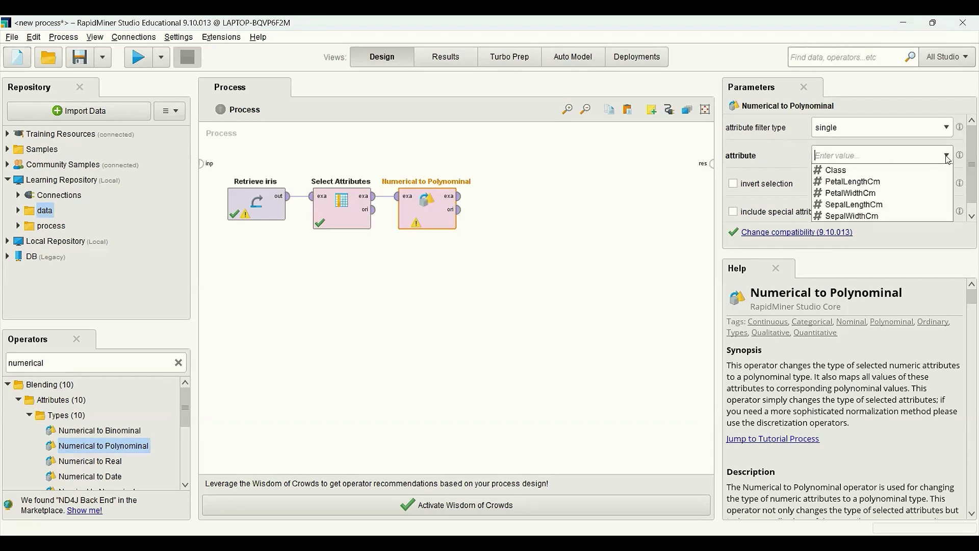
{"action": "left_click", "coordinate": [922, 170]}
{"action": "left_click", "coordinate": [296, 335]}
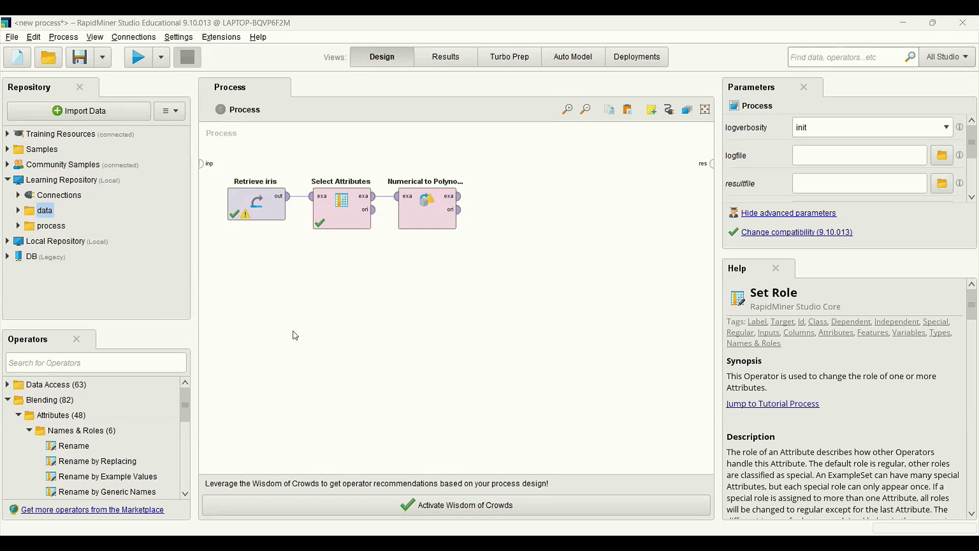
Add a Set Role operator after the Numerical to Polynominal converter
{"action": "left_click", "coordinate": [113, 362]}
{"action": "type", "text": "set r"}
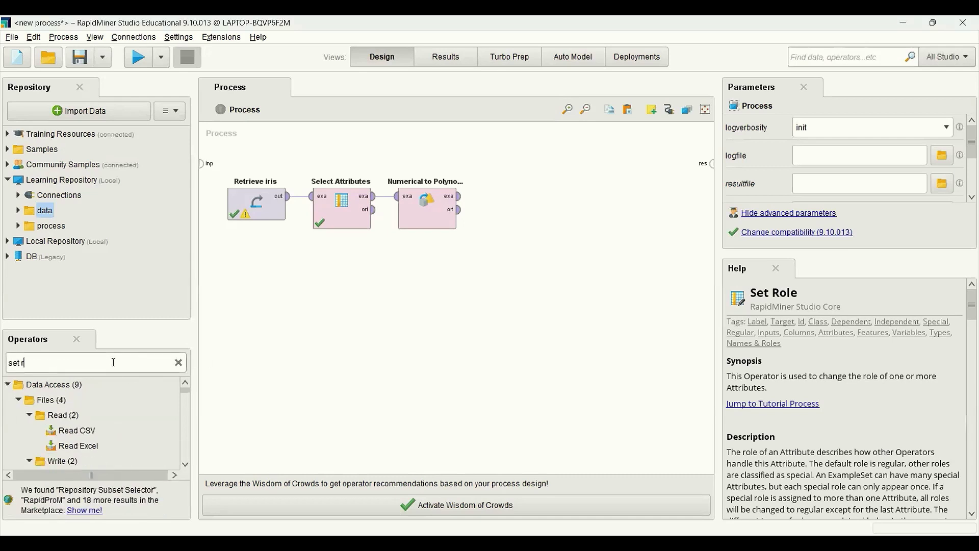
{"action": "type", "text": "ol"}
{"action": "left_click_drag", "start_coordinate": [72, 430], "coordinate": [482, 196]}
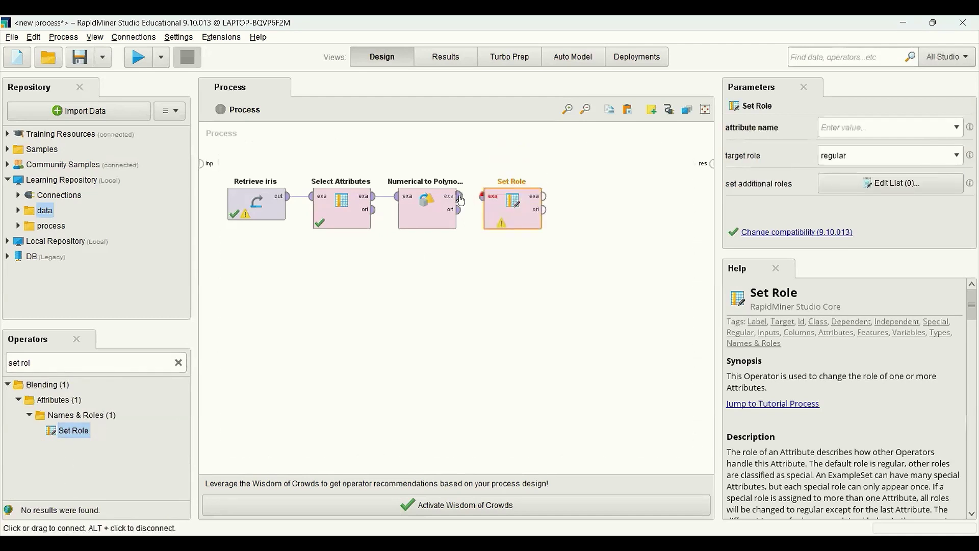
Set Role parameters: attribute name Class, target role label
{"action": "left_click", "coordinate": [502, 209]}
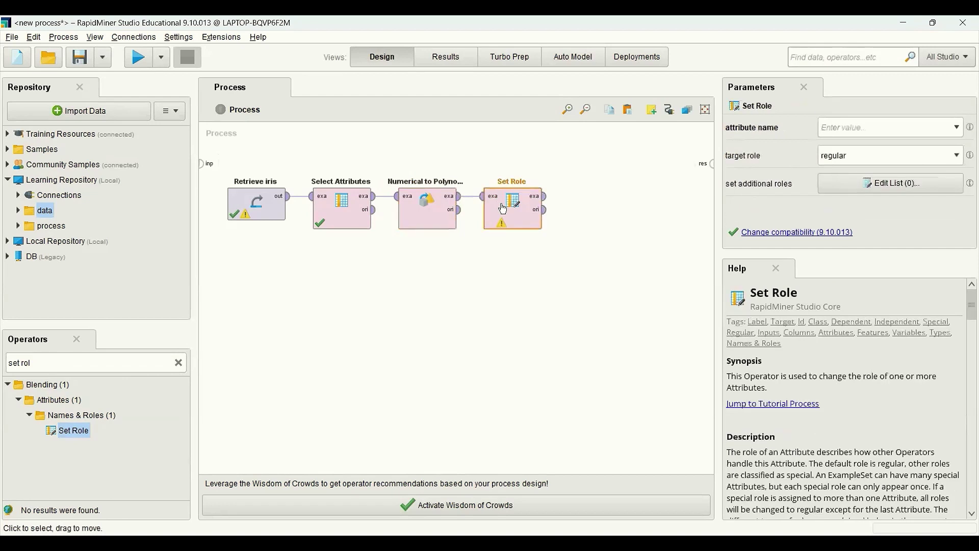
{"action": "left_click", "coordinate": [956, 128]}
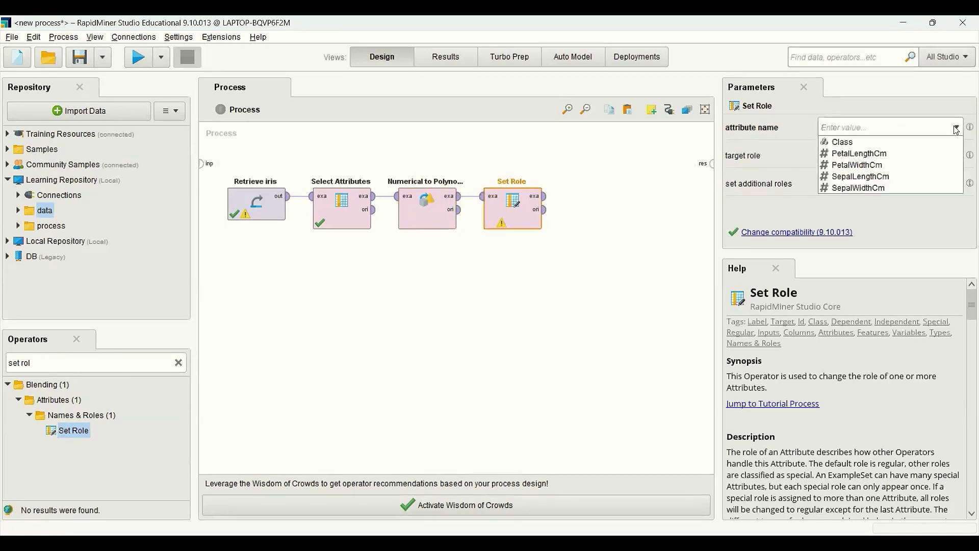
{"action": "left_click", "coordinate": [932, 146]}
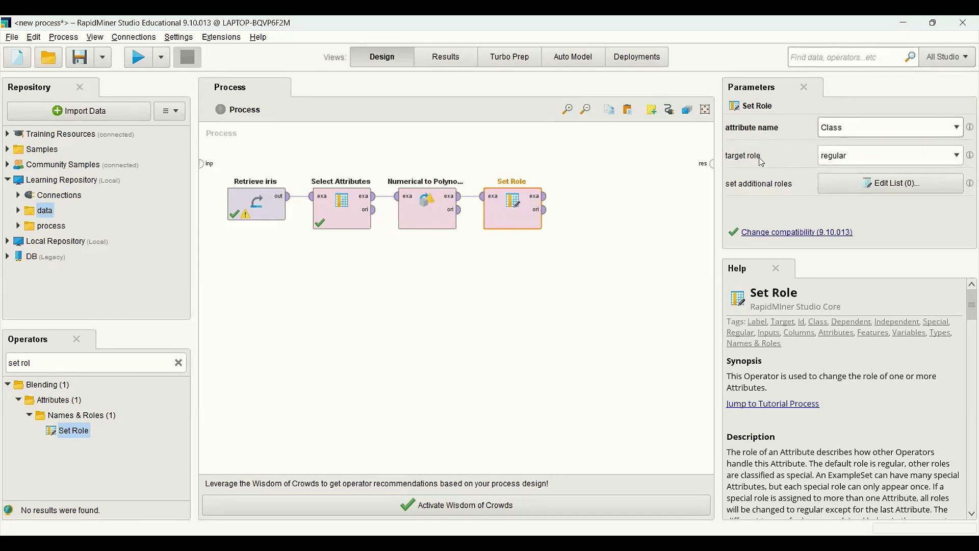
{"action": "left_click", "coordinate": [957, 155]}
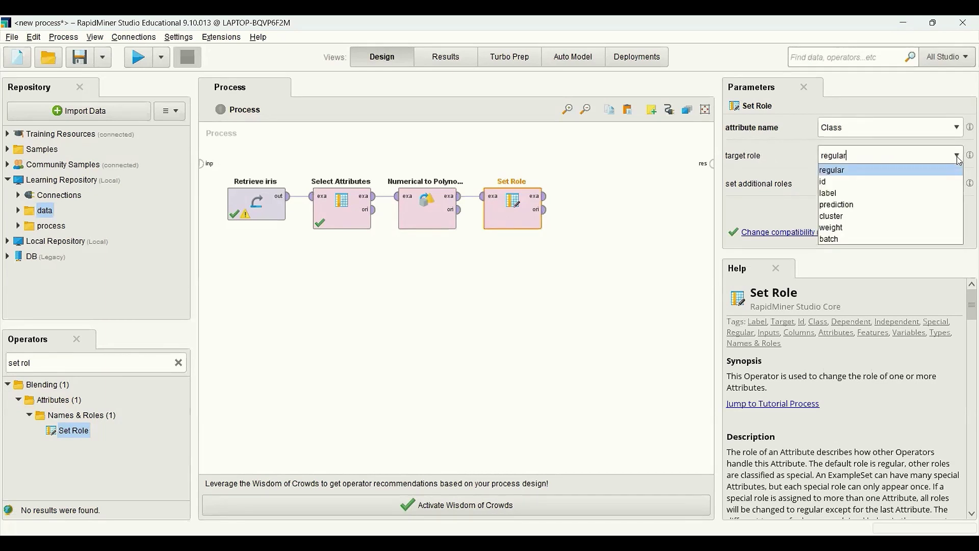
{"action": "left_click", "coordinate": [878, 193]}
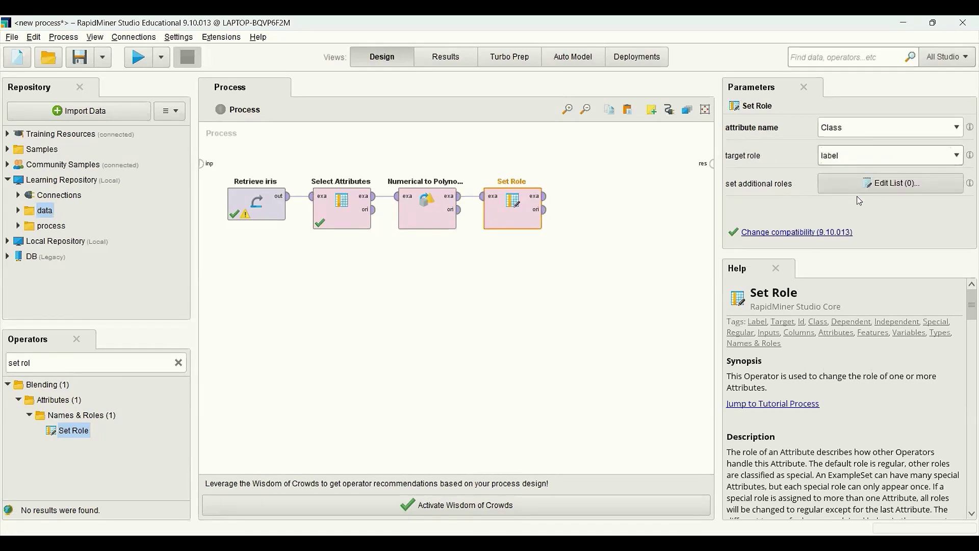
{"action": "left_click", "coordinate": [227, 392]}
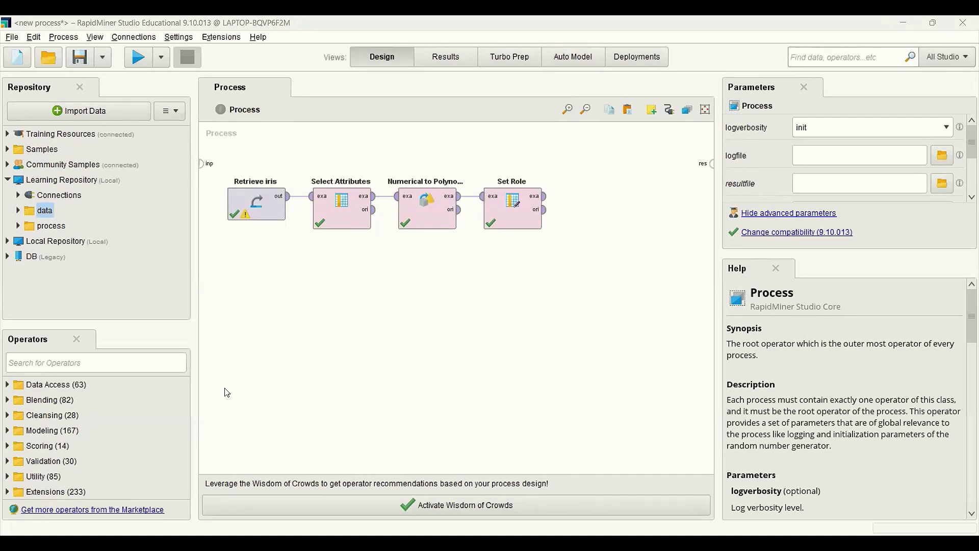
Add a Split Data operator to the right of Set Role and connect them
{"action": "left_click", "coordinate": [143, 361]}
{"action": "type", "text": "split"}
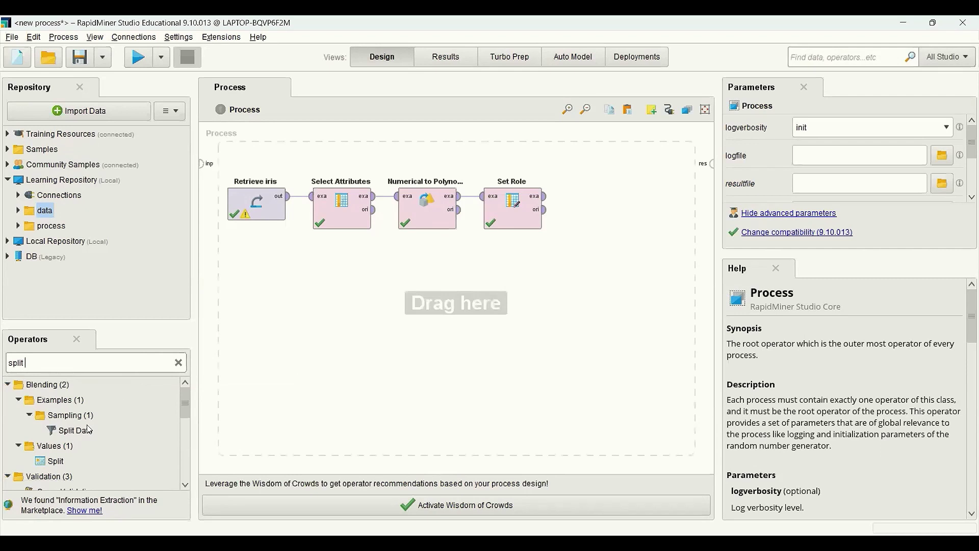
{"action": "left_click_drag", "start_coordinate": [81, 431], "coordinate": [435, 289]}
{"action": "left_click_drag", "start_coordinate": [608, 209], "coordinate": [606, 206]}
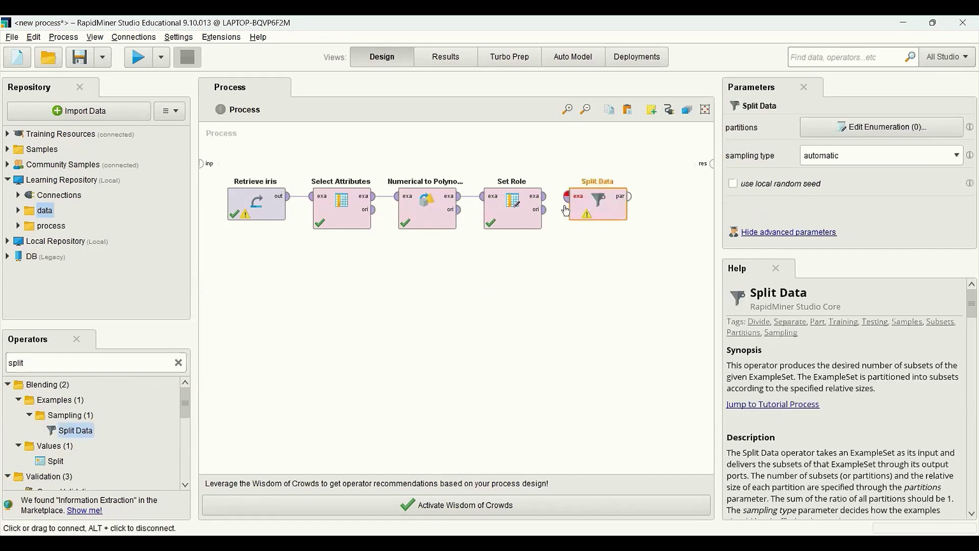
{"action": "left_click_drag", "start_coordinate": [544, 196], "coordinate": [583, 209]}
{"action": "left_click", "coordinate": [594, 206]}
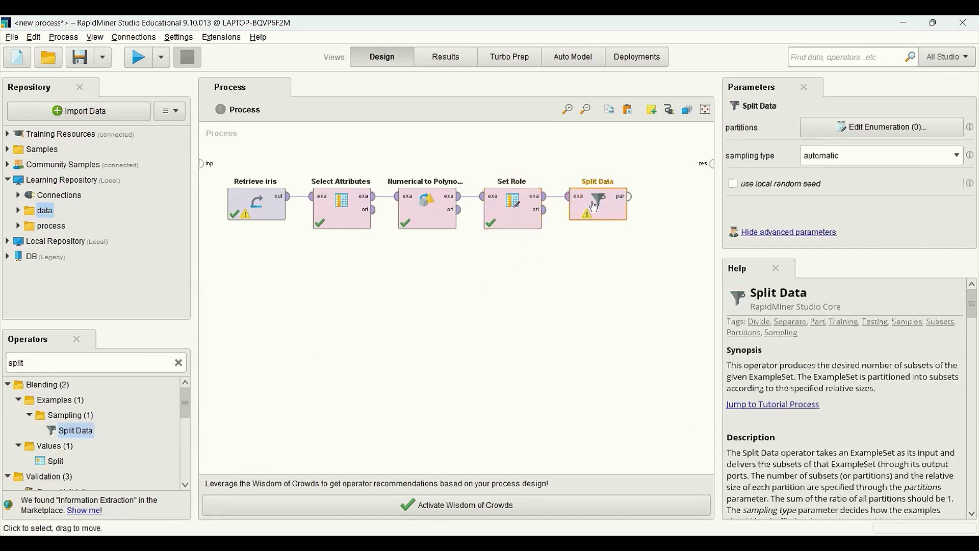
Give Split Data two partitions with ratios 0.7 and 0.3
{"action": "left_click", "coordinate": [868, 131]}
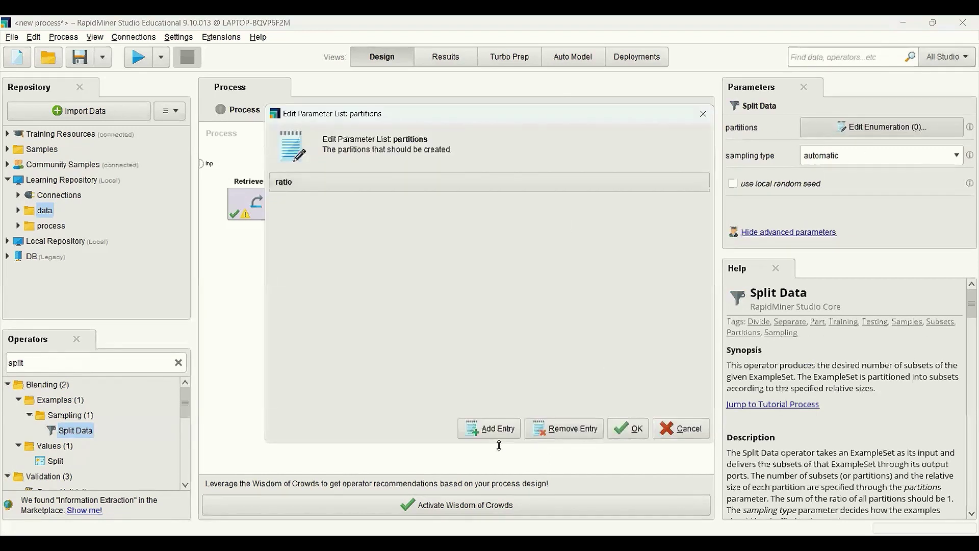
{"action": "left_click", "coordinate": [492, 431]}
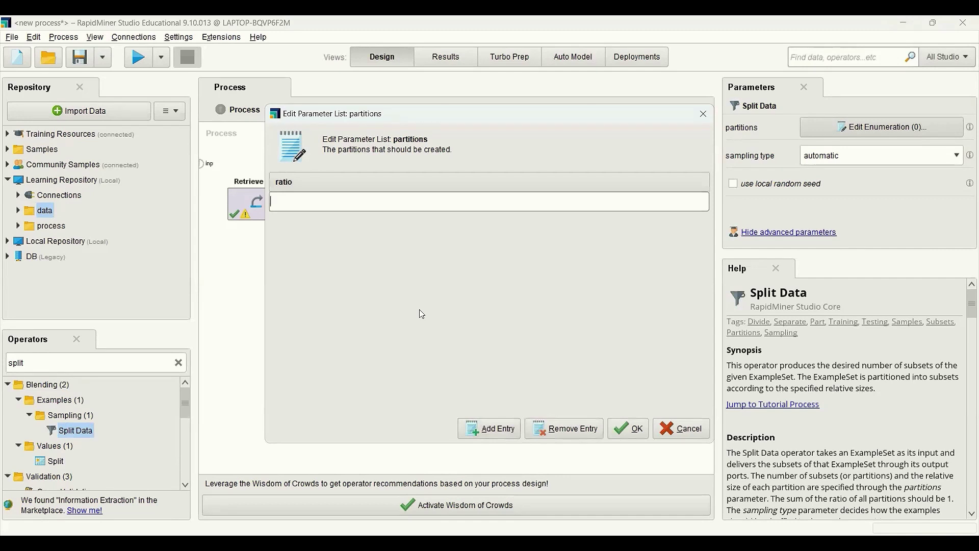
{"action": "type", "text": "0.7"}
{"action": "left_click", "coordinate": [507, 428]}
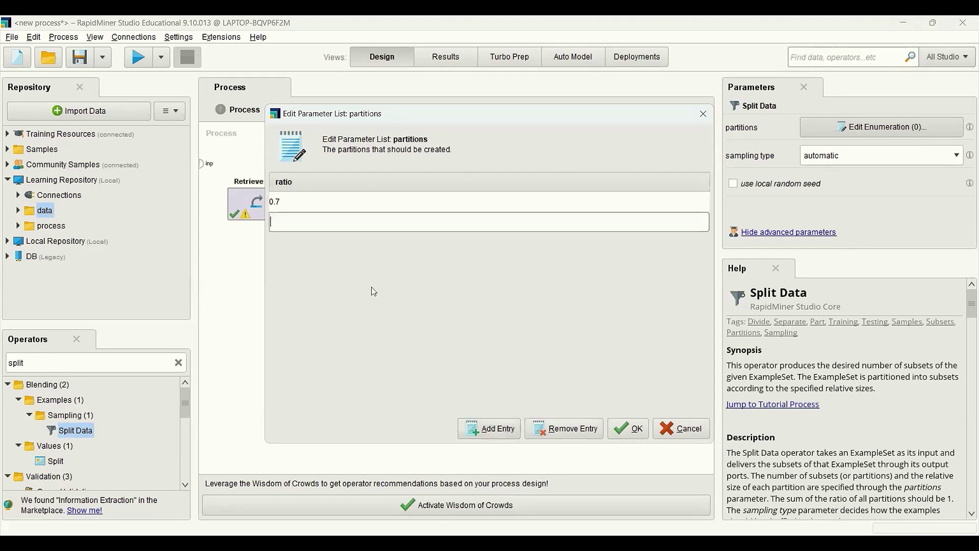
{"action": "type", "text": "0.3"}
{"action": "left_click", "coordinate": [628, 429]}
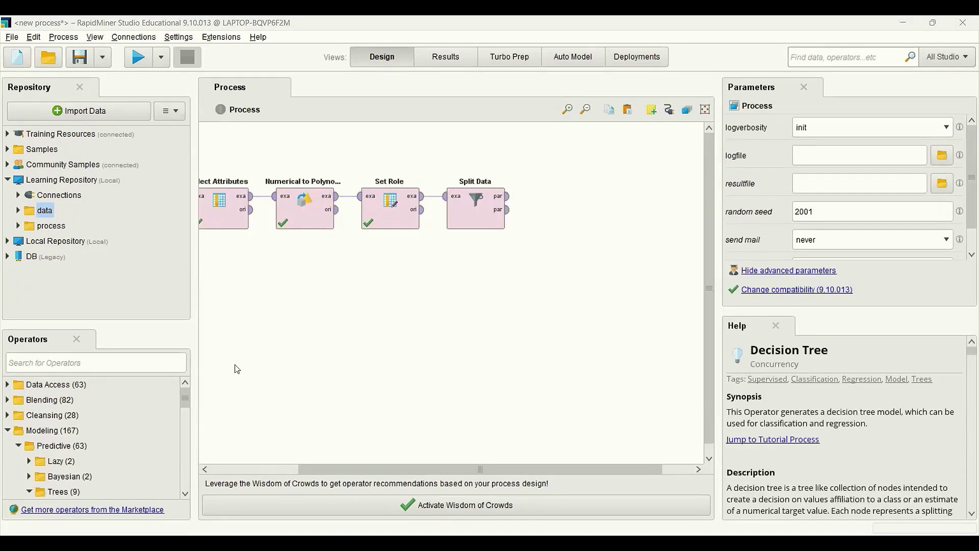
Search the Operators panel for 'deci' to find Decision Tree
{"action": "left_click", "coordinate": [165, 363]}
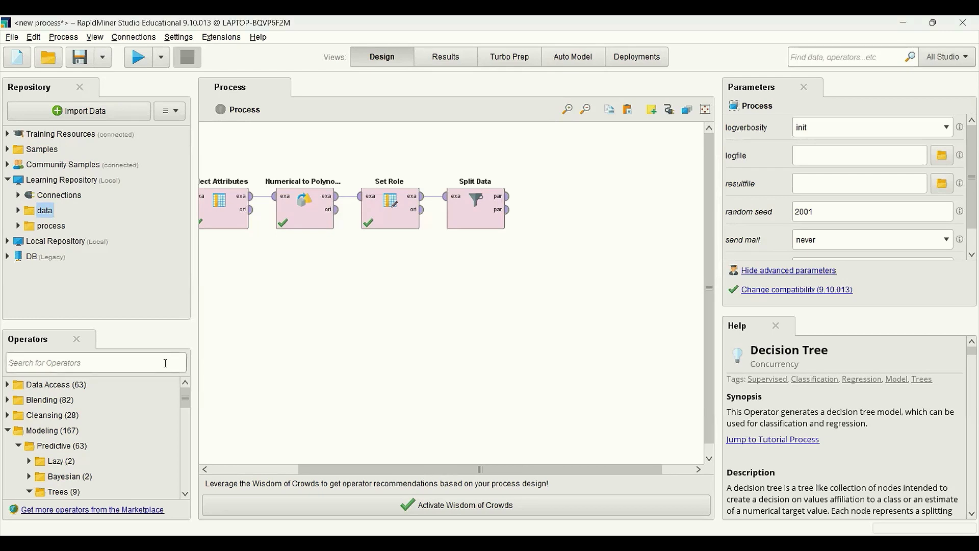
{"action": "type", "text": "de"}
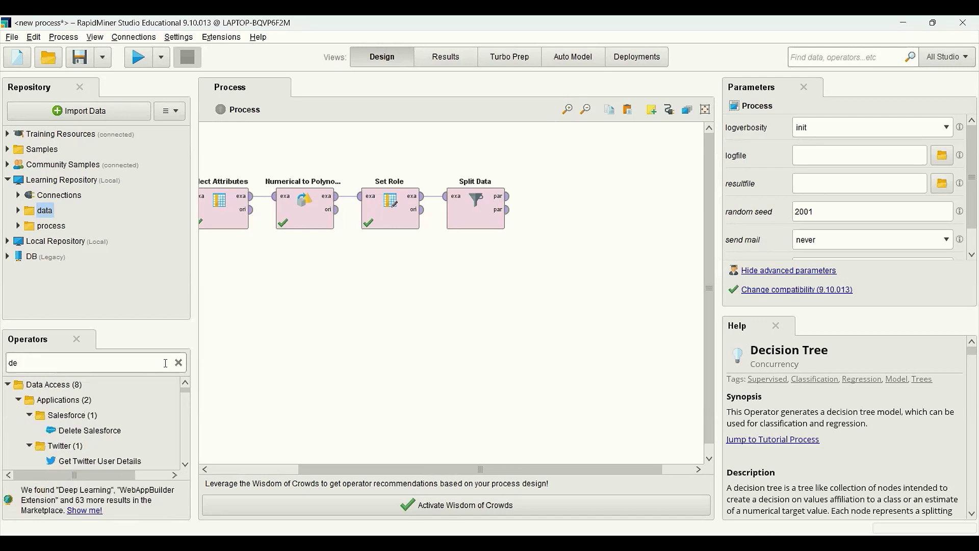
{"action": "type", "text": "c"}
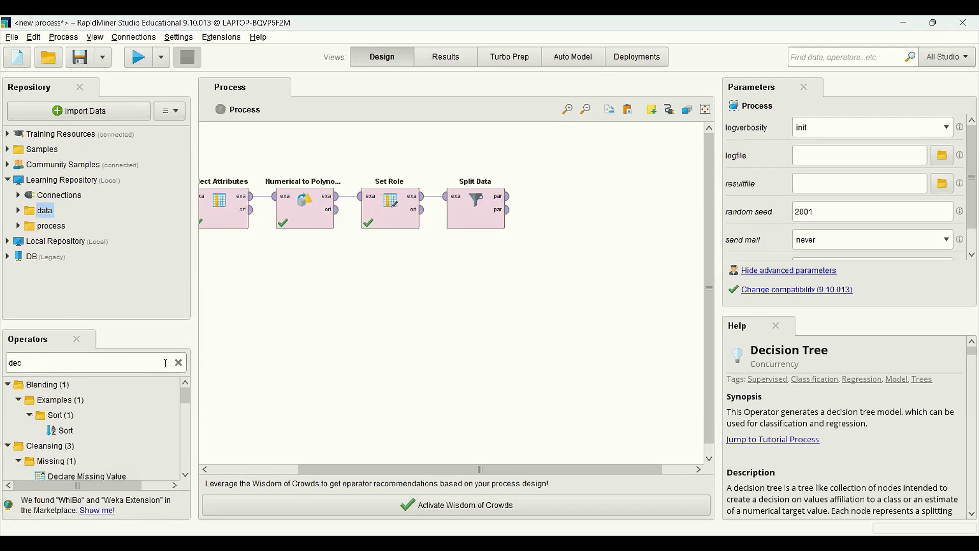
{"action": "type", "text": "i"}
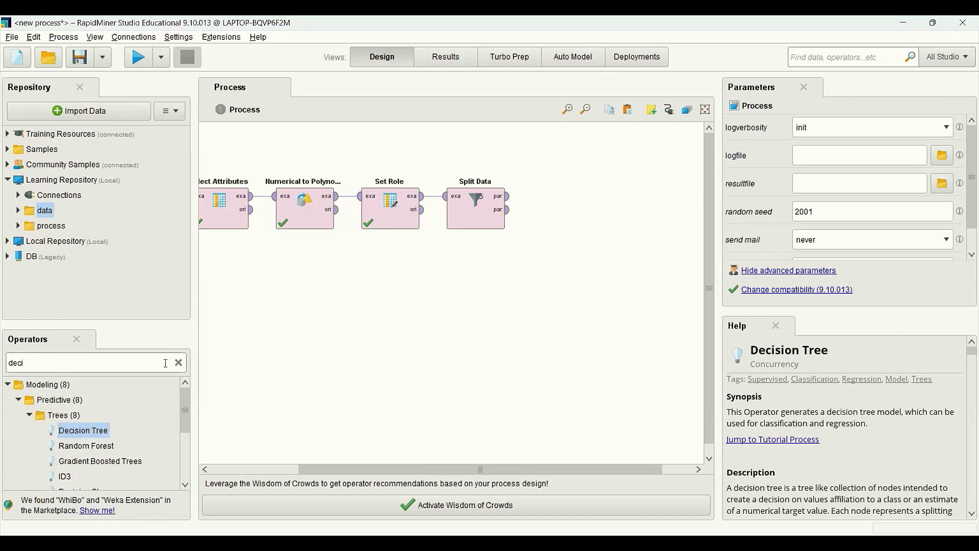
Add a Decision Tree and connect Split Data's first partition to its training input
{"action": "left_click_drag", "start_coordinate": [84, 430], "coordinate": [542, 243]}
{"action": "left_click", "coordinate": [508, 196]}
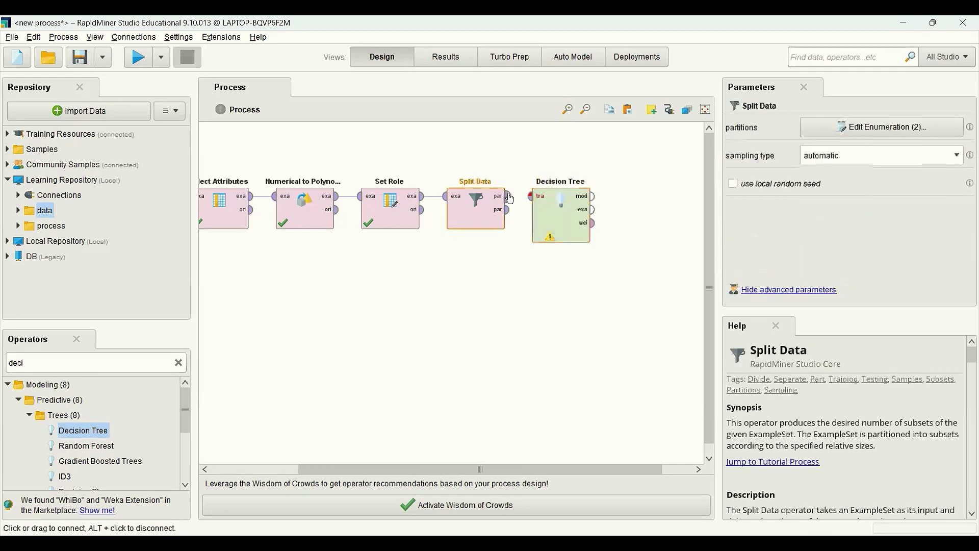
{"action": "left_click", "coordinate": [546, 210]}
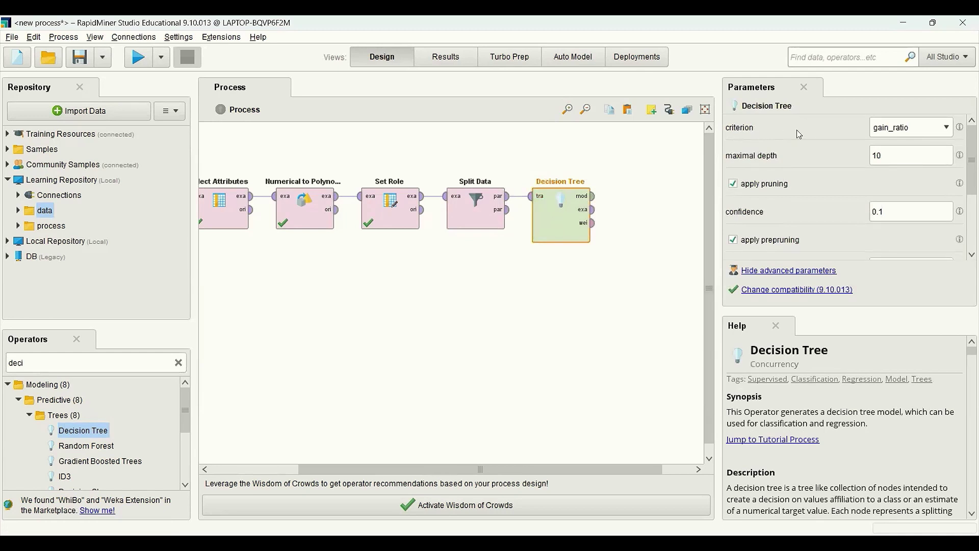
Set the Decision Tree criterion to gini_index and uncheck apply pruning and apply prepruning
{"action": "left_click", "coordinate": [946, 129]}
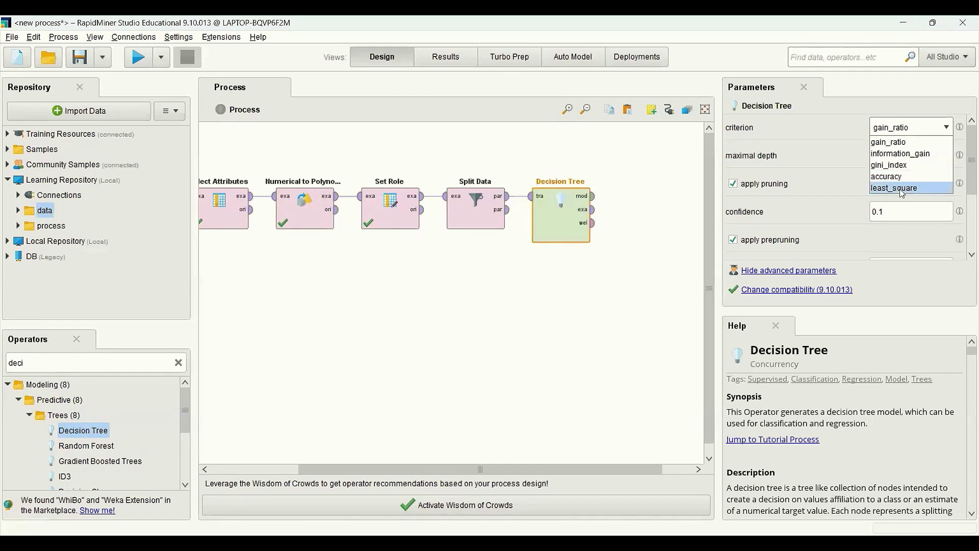
{"action": "left_click", "coordinate": [898, 165]}
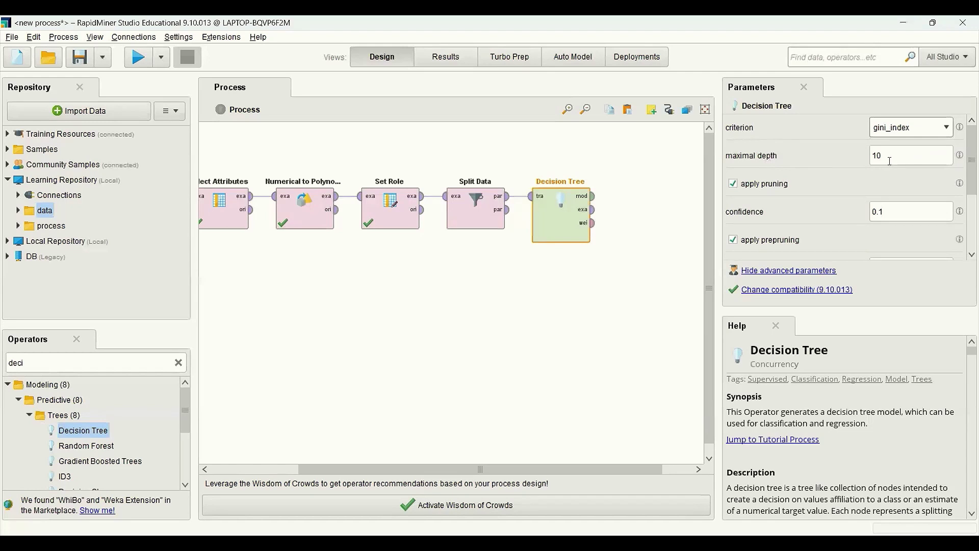
{"action": "left_click", "coordinate": [733, 184]}
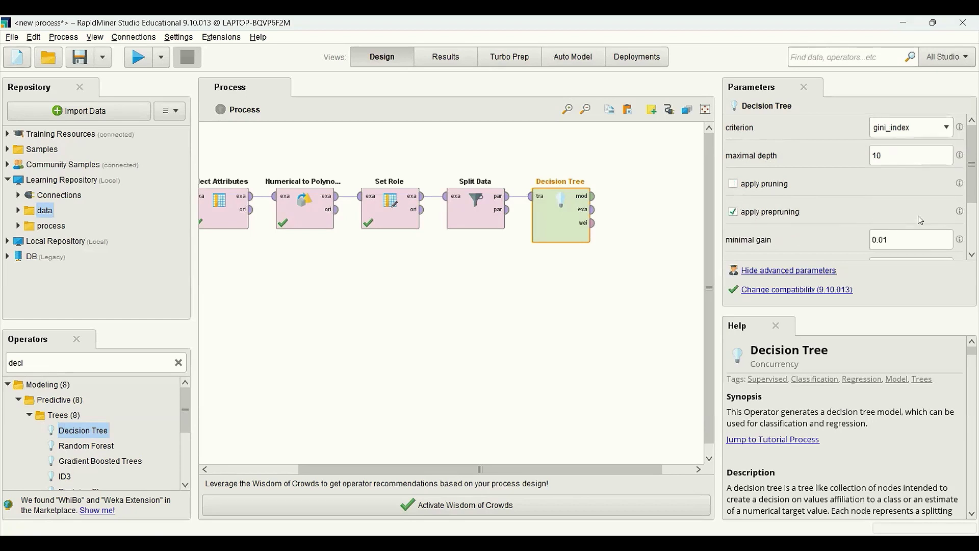
{"action": "scroll", "coordinate": [965, 180], "scroll_direction": "down", "scroll_amount": 1}
{"action": "scroll", "coordinate": [965, 179], "scroll_direction": "down", "scroll_amount": 2}
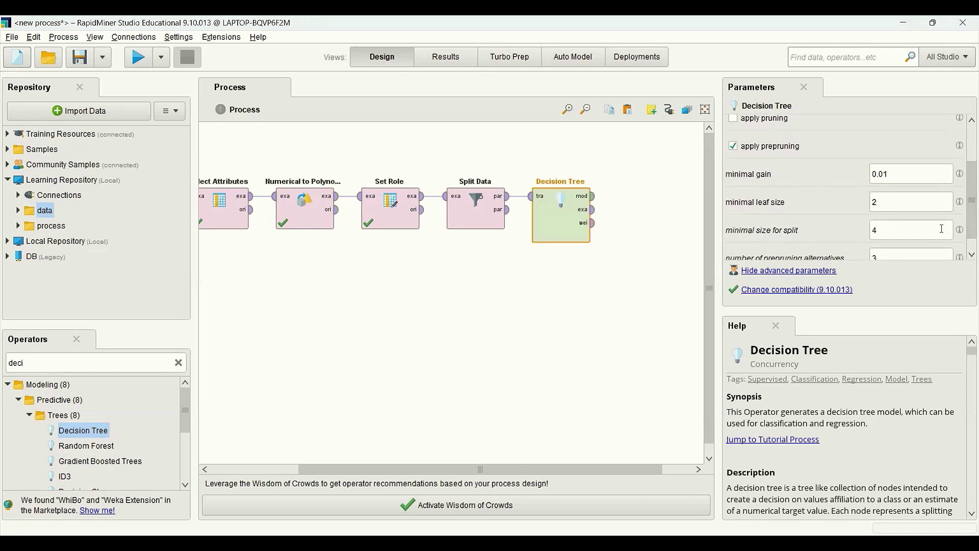
{"action": "scroll", "coordinate": [964, 202], "scroll_direction": "down", "scroll_amount": 1}
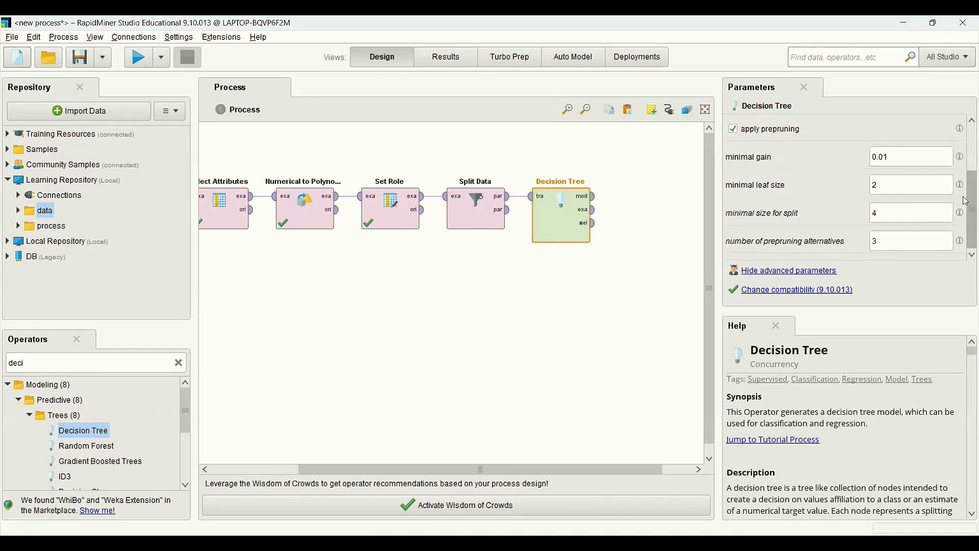
{"action": "scroll", "coordinate": [965, 201], "scroll_direction": "up", "scroll_amount": 3}
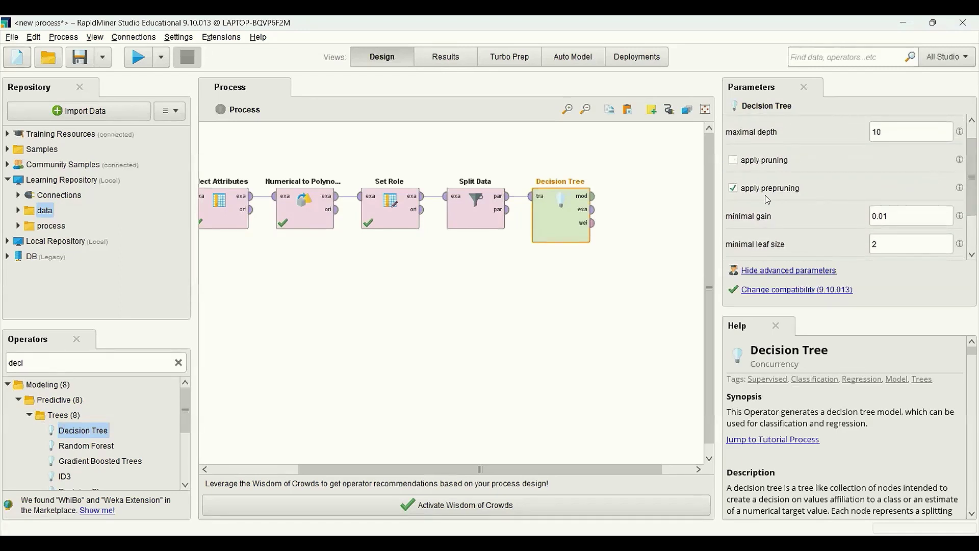
{"action": "left_click", "coordinate": [733, 189]}
{"action": "scroll", "coordinate": [553, 250], "scroll_direction": "right", "scroll_amount": 2}
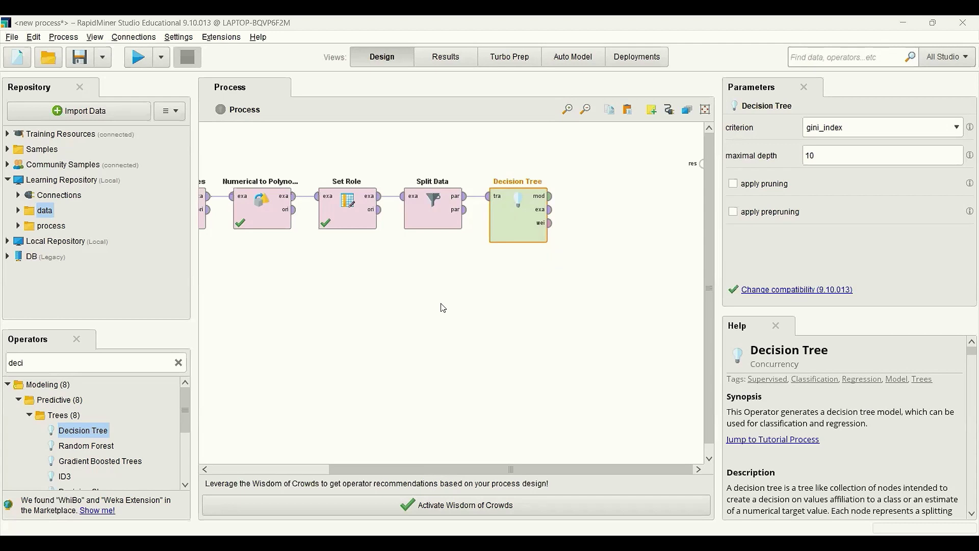
Add a Multiply operator and connect the Decision Tree's model output to it
{"action": "left_click", "coordinate": [178, 363]}
{"action": "type", "text": "mult"}
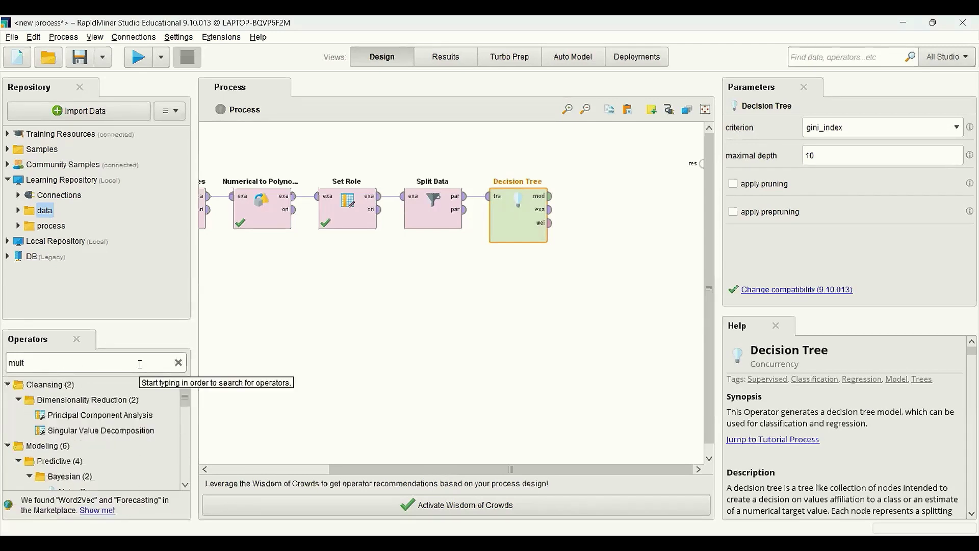
{"action": "type", "text": "iply"}
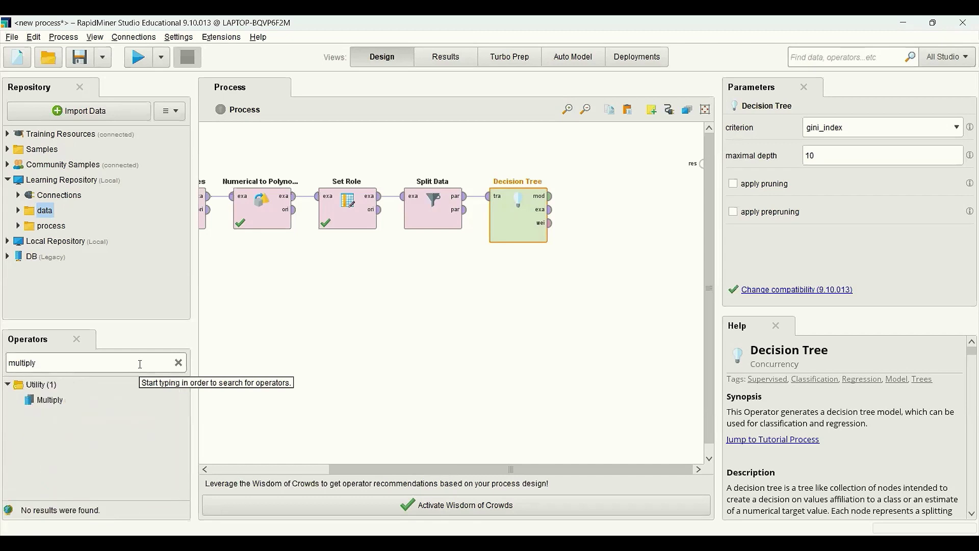
{"action": "left_click_drag", "start_coordinate": [51, 399], "coordinate": [592, 214]}
{"action": "left_click", "coordinate": [550, 196]}
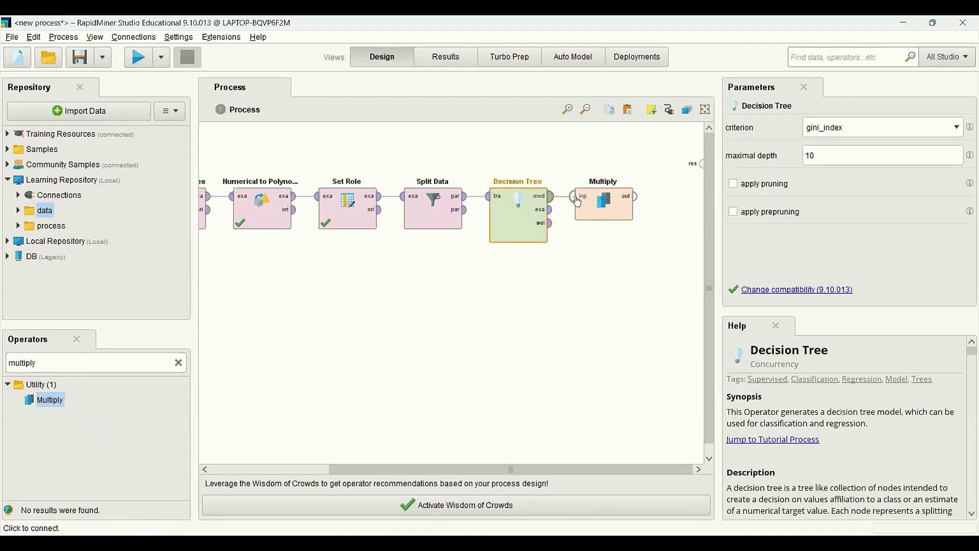
{"action": "left_click", "coordinate": [576, 199]}
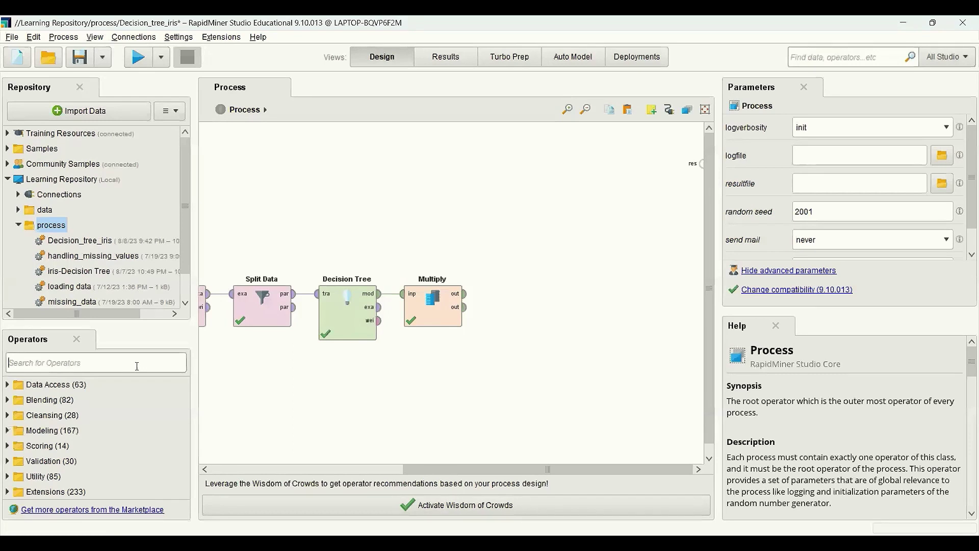
Place an Apply Model operator right of Multiply, fed by Multiply's model and Decision Tree's examples
{"action": "type", "text": "apply"}
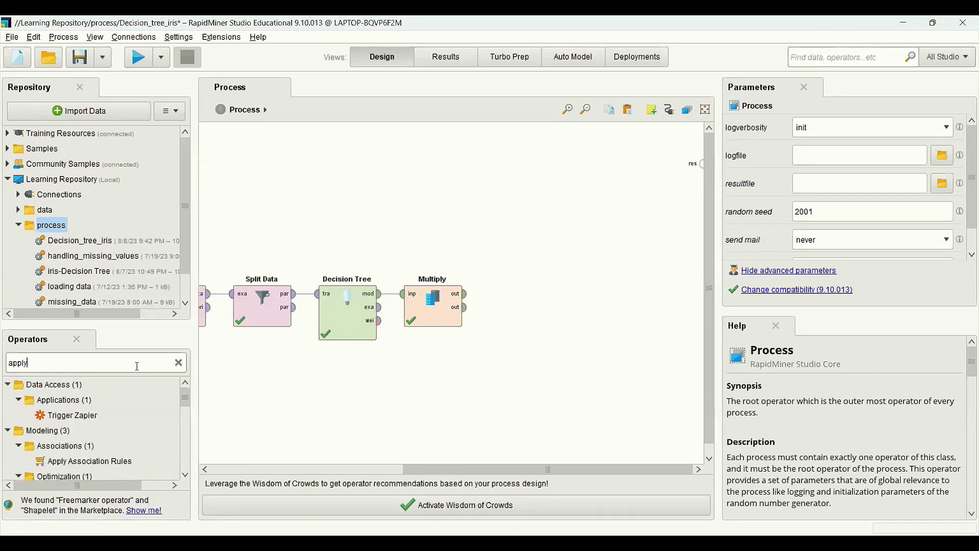
{"action": "type", "text": " mo"}
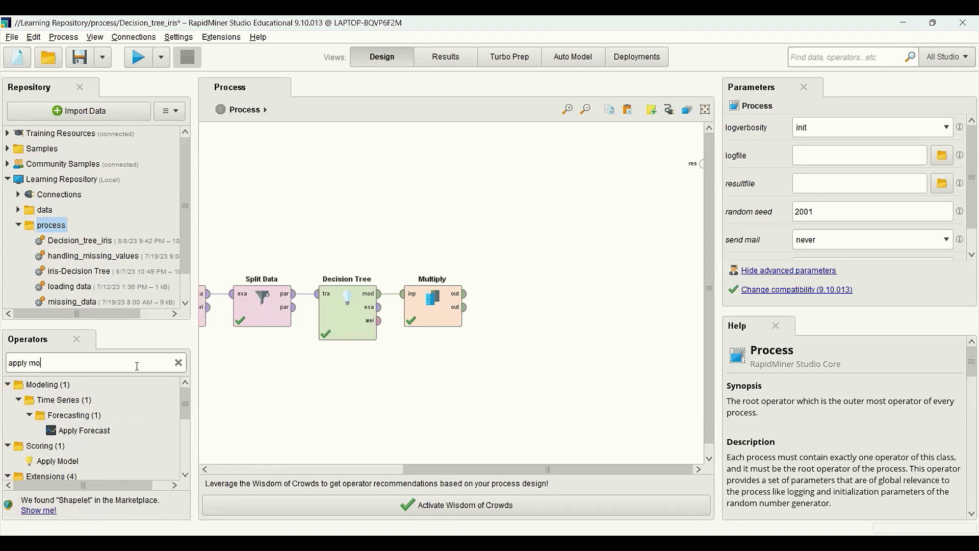
{"action": "type", "text": "d"}
{"action": "left_click", "coordinate": [57, 462]}
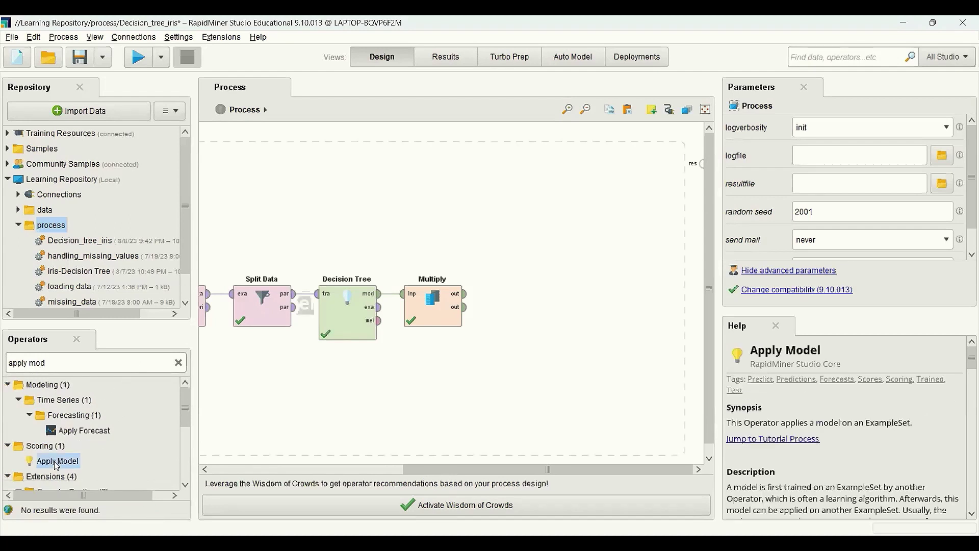
{"action": "left_click_drag", "start_coordinate": [57, 464], "coordinate": [455, 366]}
{"action": "left_click_drag", "start_coordinate": [531, 255], "coordinate": [535, 250]}
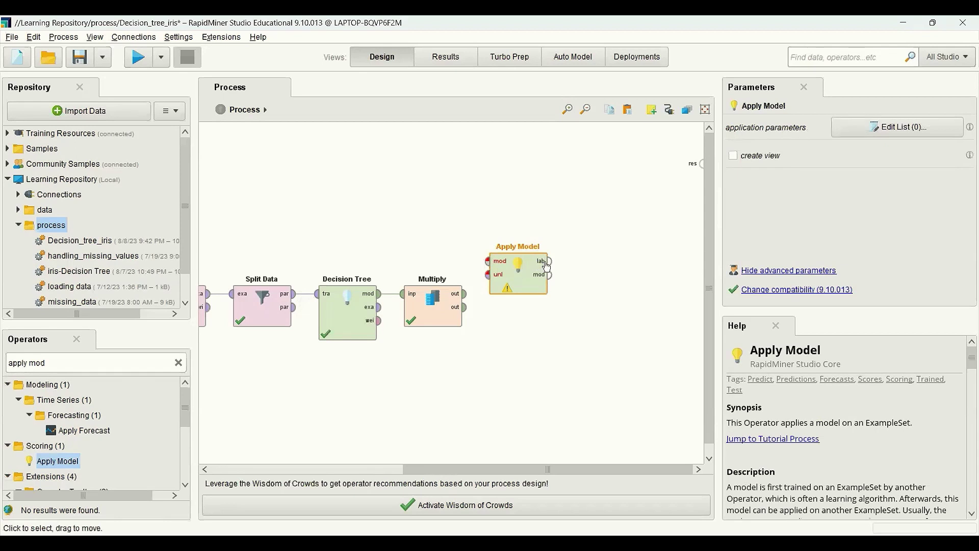
{"action": "left_click_drag", "start_coordinate": [516, 276], "coordinate": [559, 277]}
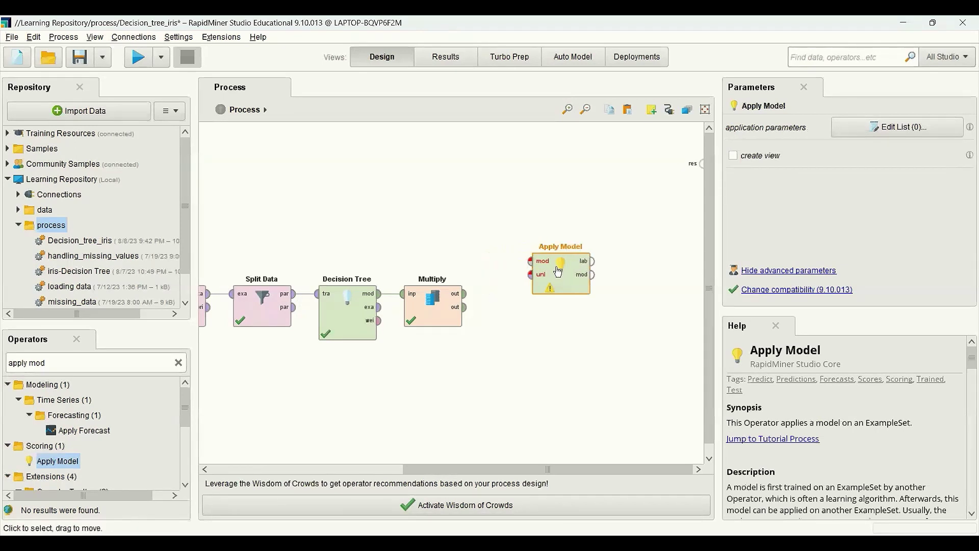
{"action": "left_click", "coordinate": [468, 300]}
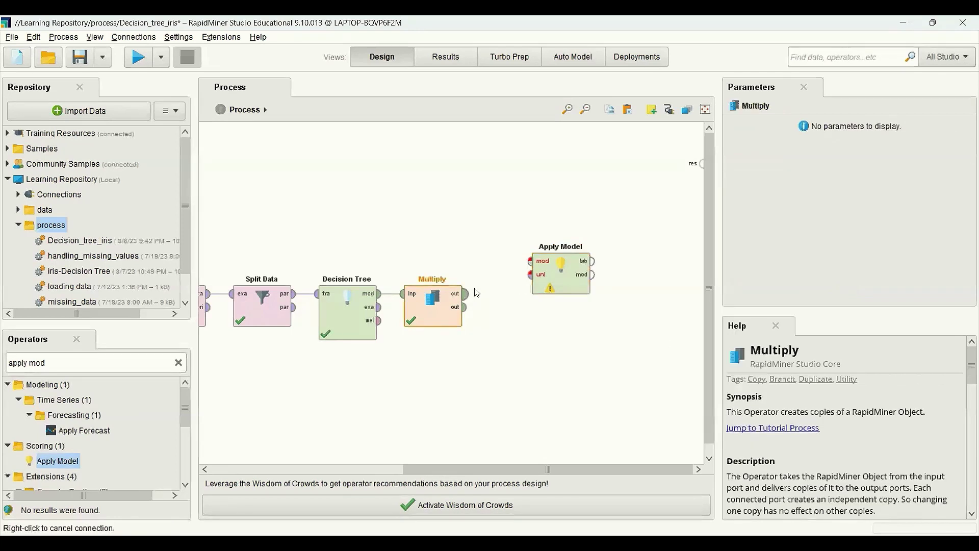
{"action": "left_click", "coordinate": [530, 261]}
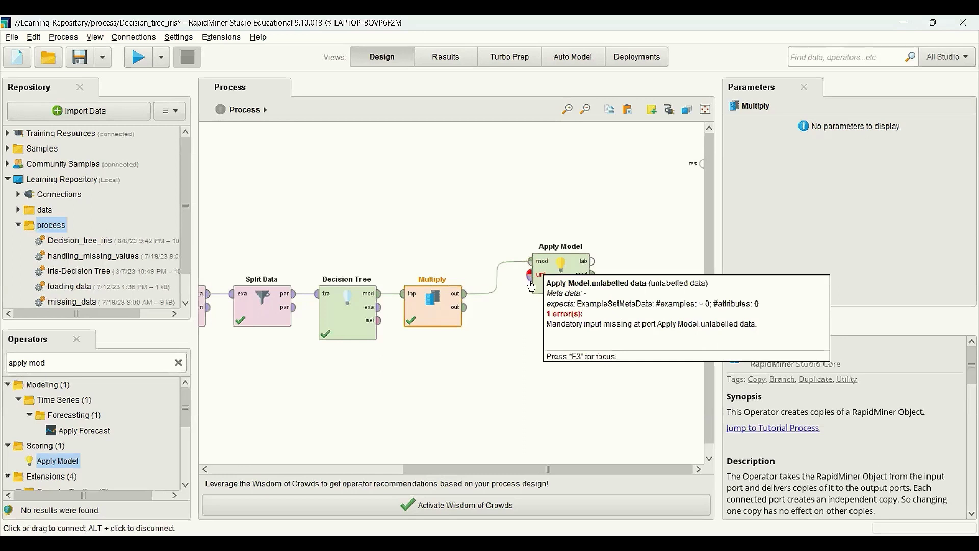
{"action": "left_click", "coordinate": [380, 307]}
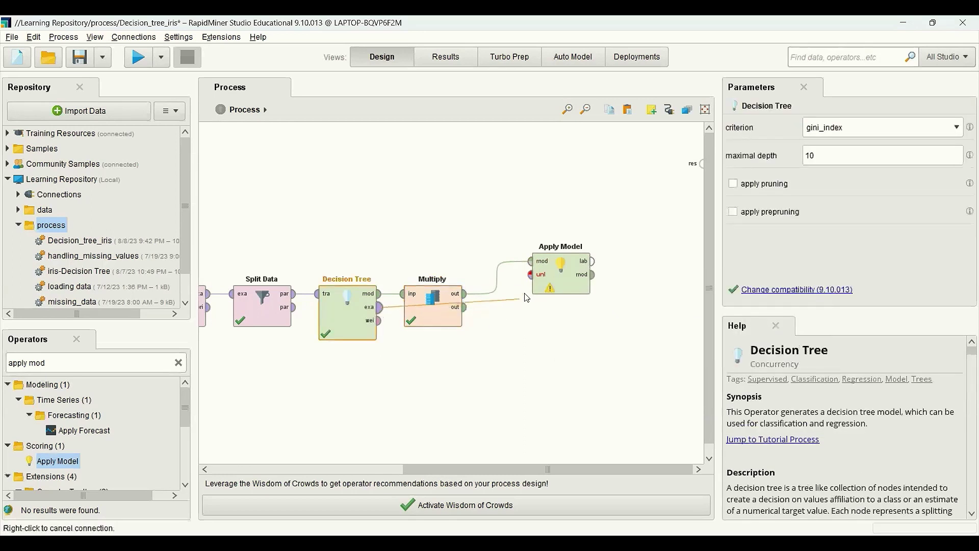
{"action": "left_click", "coordinate": [530, 277]}
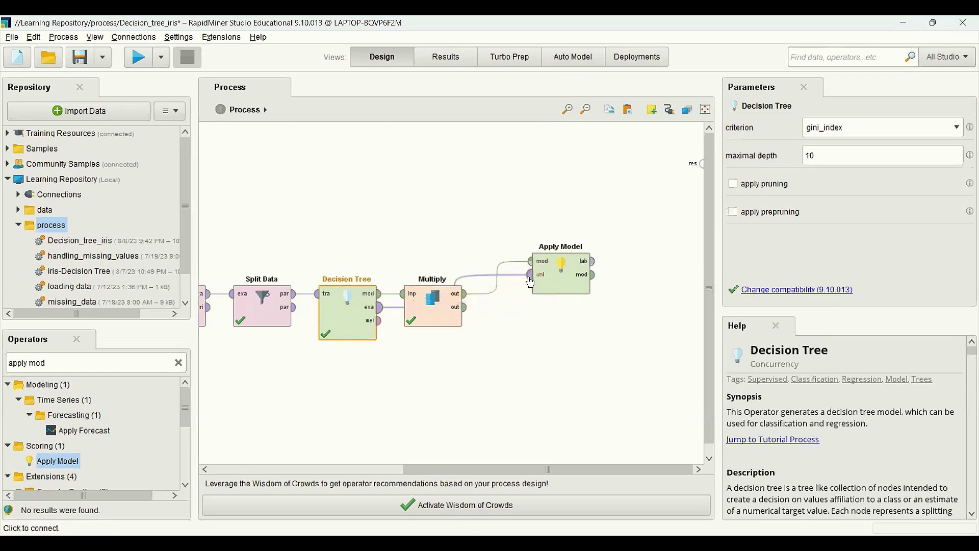
Rename the Apply Model operator to 'Apply Model training'
{"action": "left_click", "coordinate": [569, 273]}
{"action": "right_click", "coordinate": [569, 272]}
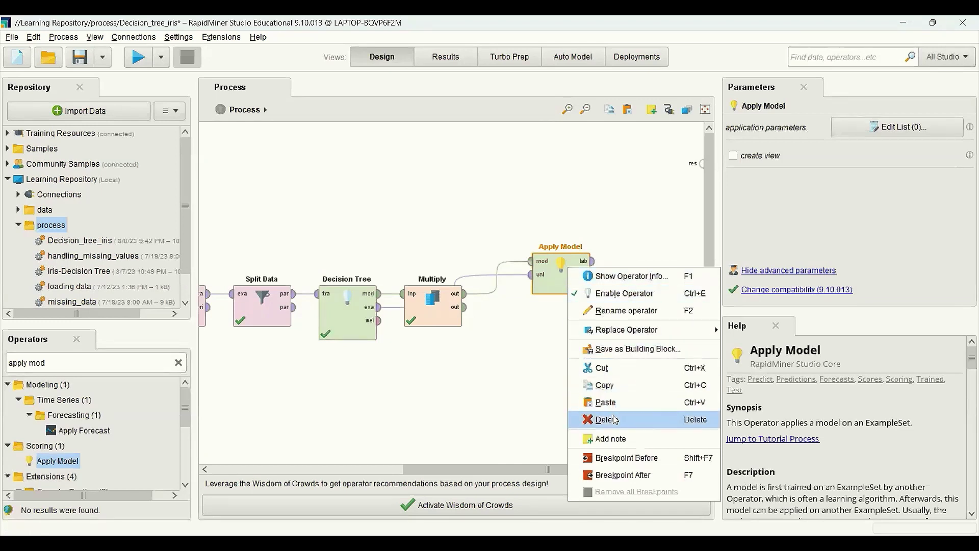
{"action": "left_click", "coordinate": [617, 311]}
{"action": "left_click", "coordinate": [581, 247]}
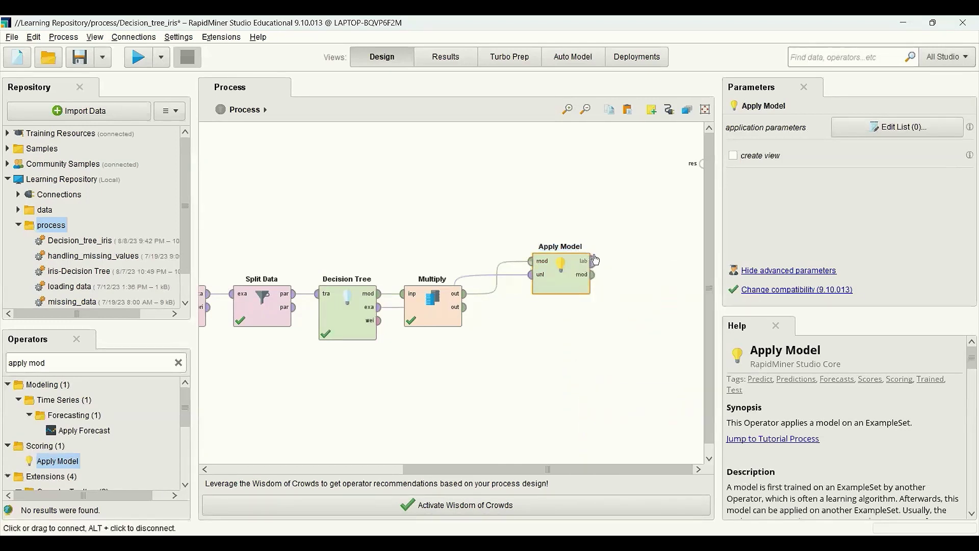
{"action": "type", "text": "training"}
{"action": "left_click", "coordinate": [584, 349]}
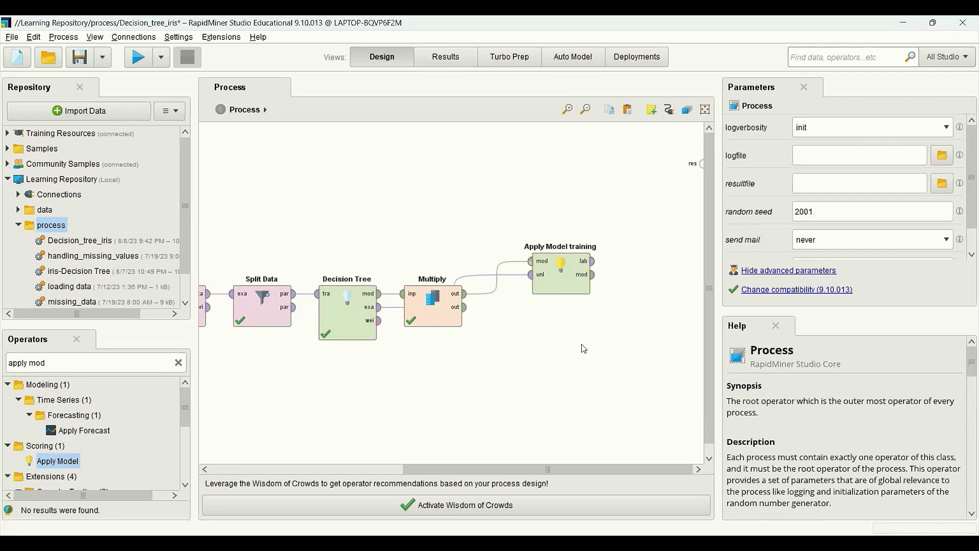
{"action": "left_click", "coordinate": [178, 363]}
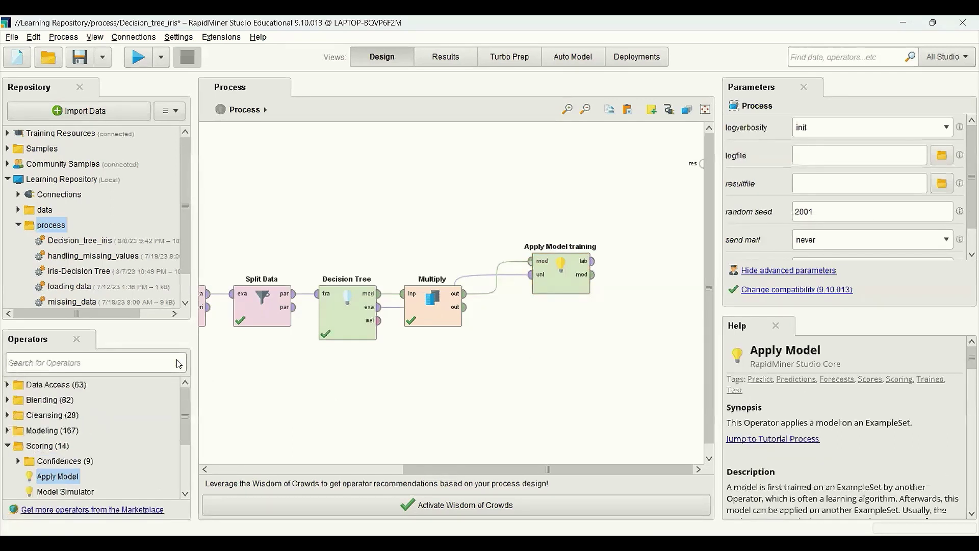
Add a Performance (Classification) operator fed by Apply Model training's labelled output
{"action": "type", "text": "pe"}
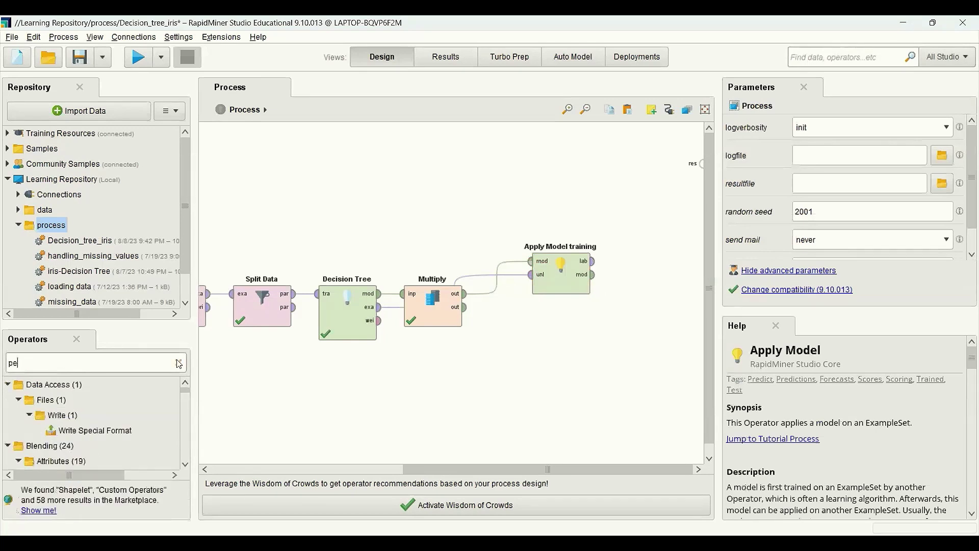
{"action": "type", "text": "rformanc"}
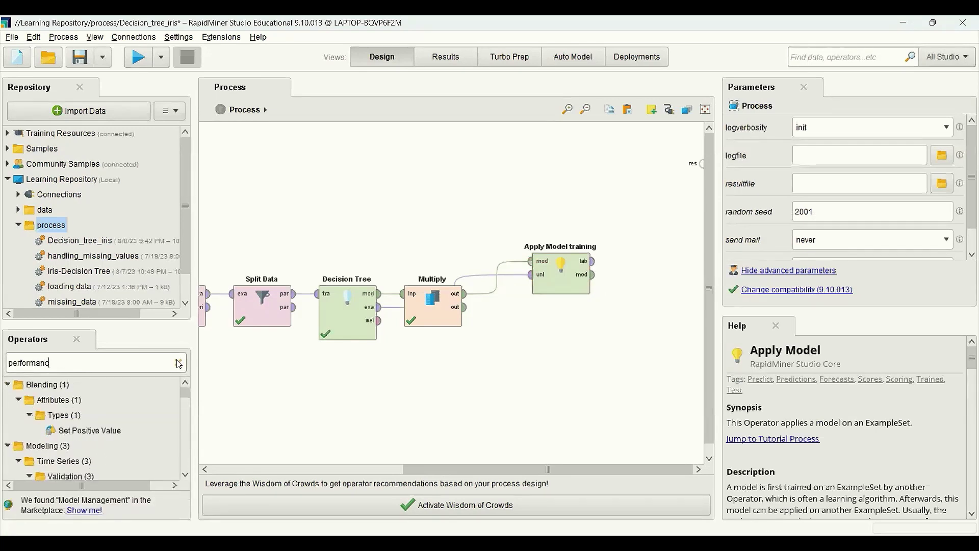
{"action": "type", "text": "e(c"}
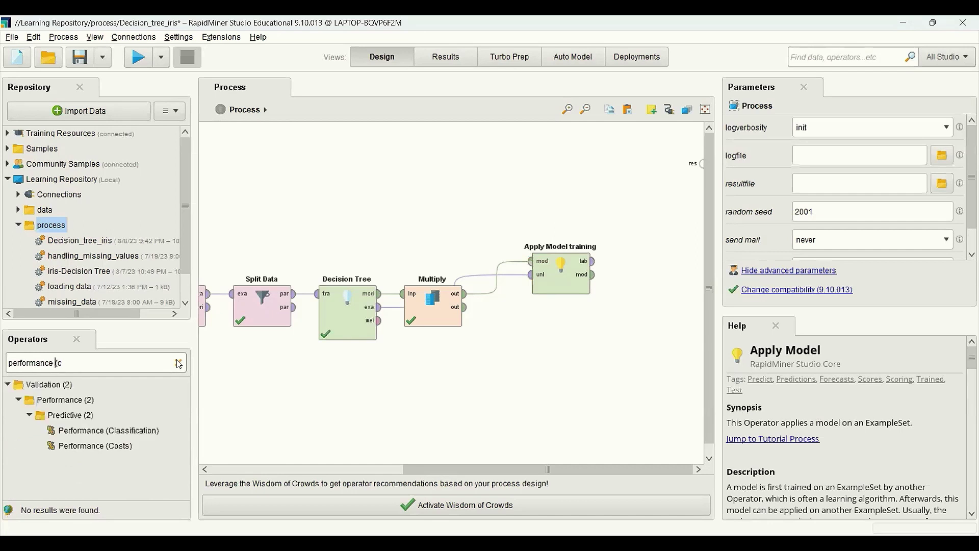
{"action": "double_click", "coordinate": [101, 431]}
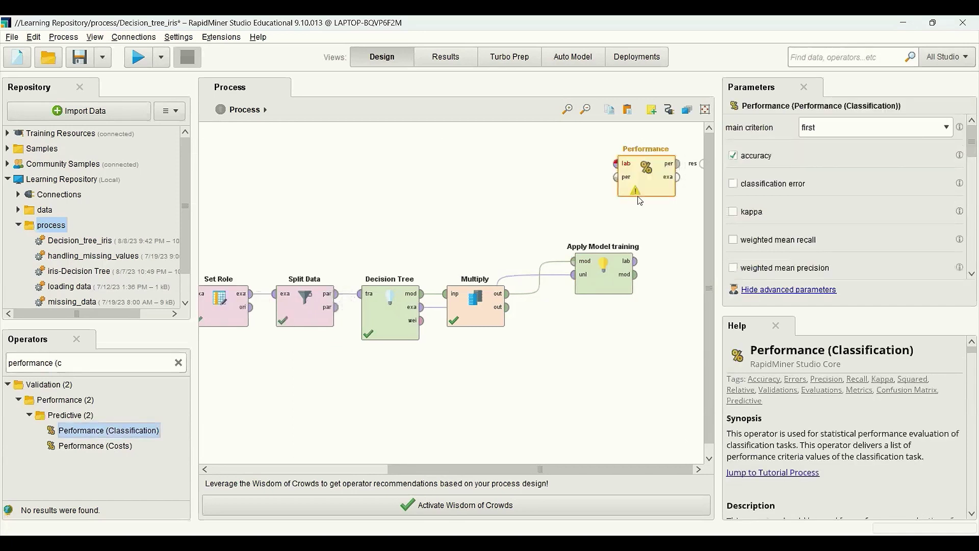
{"action": "left_click_drag", "start_coordinate": [640, 189], "coordinate": [675, 288]}
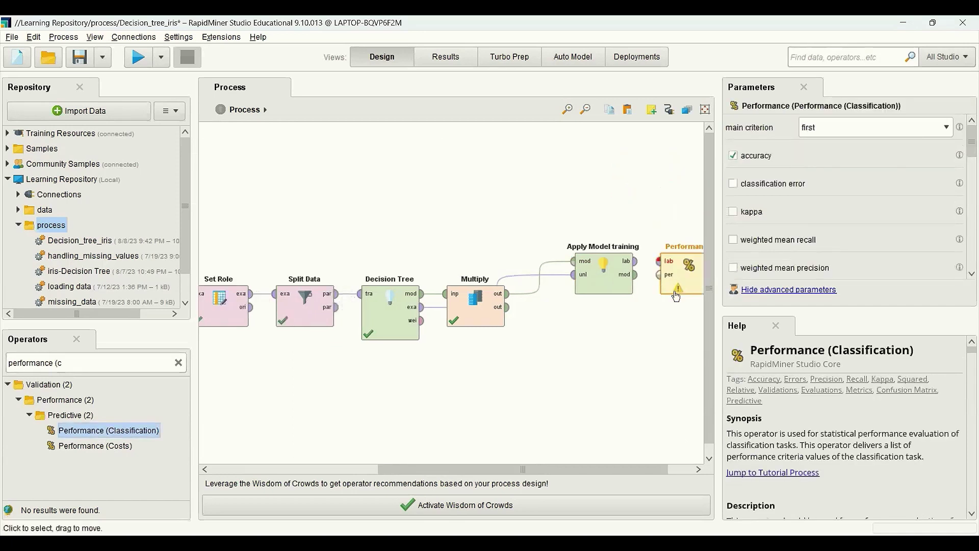
{"action": "left_click", "coordinate": [635, 261]}
{"action": "left_click", "coordinate": [658, 261]}
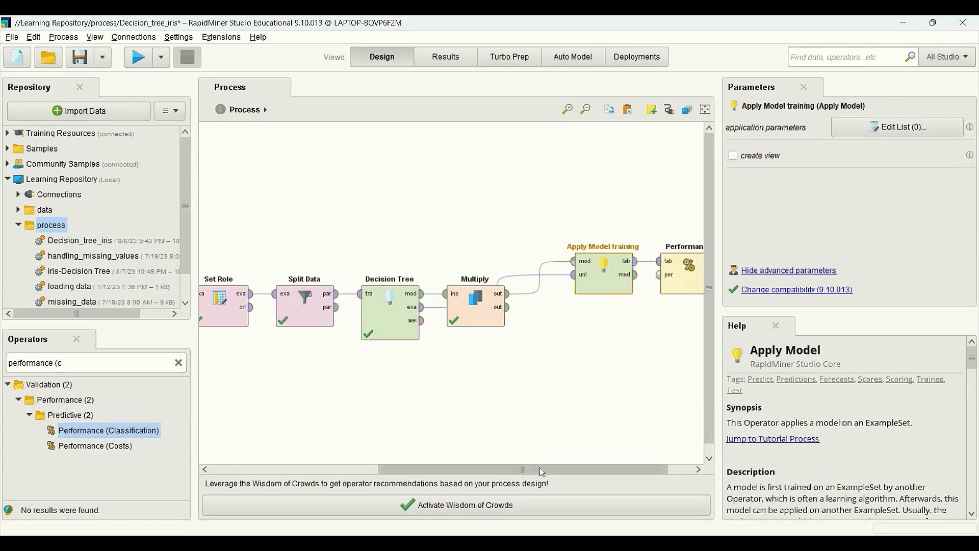
{"action": "left_click_drag", "start_coordinate": [541, 468], "coordinate": [567, 468]}
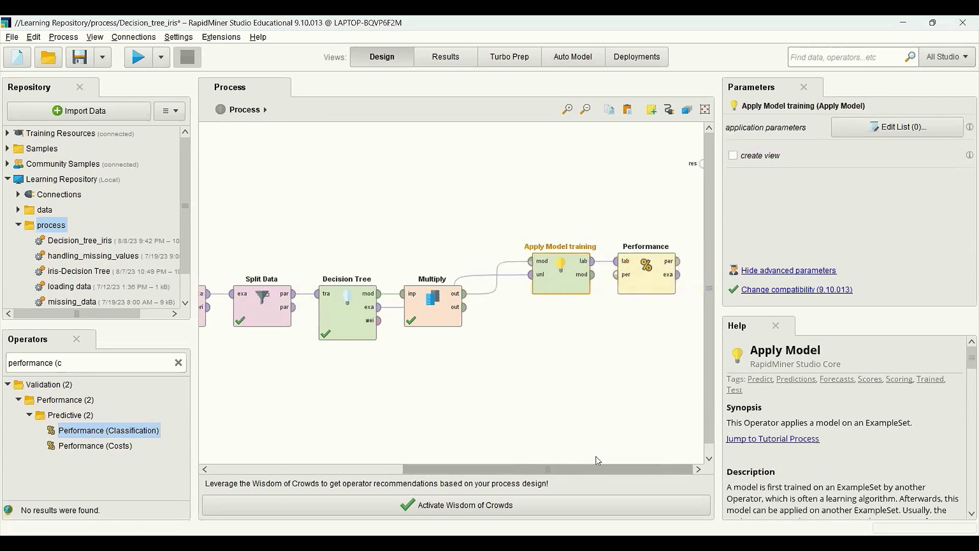
Keep 'first' as the Performance main criterion and send its performance to the process results
{"action": "left_click", "coordinate": [649, 277]}
{"action": "left_click", "coordinate": [885, 128]}
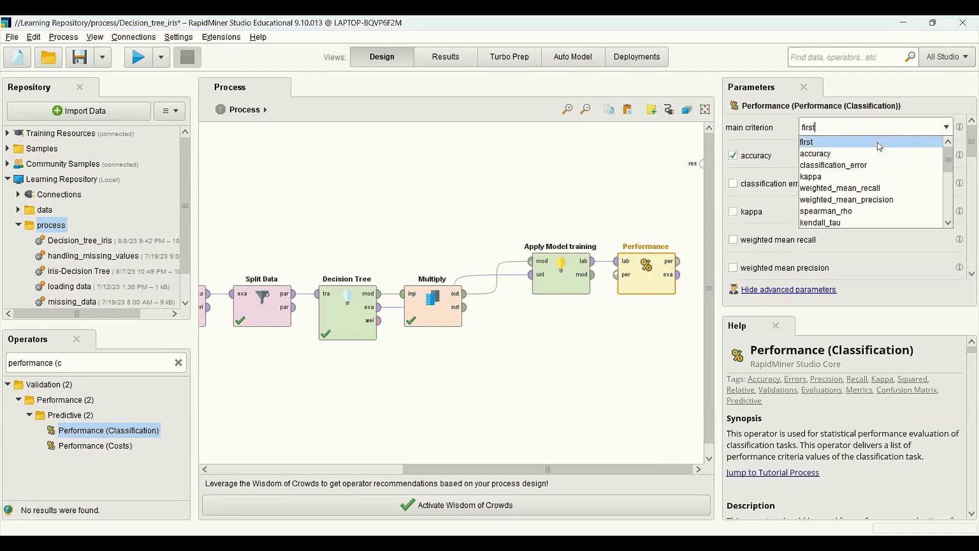
{"action": "left_click", "coordinate": [879, 147]}
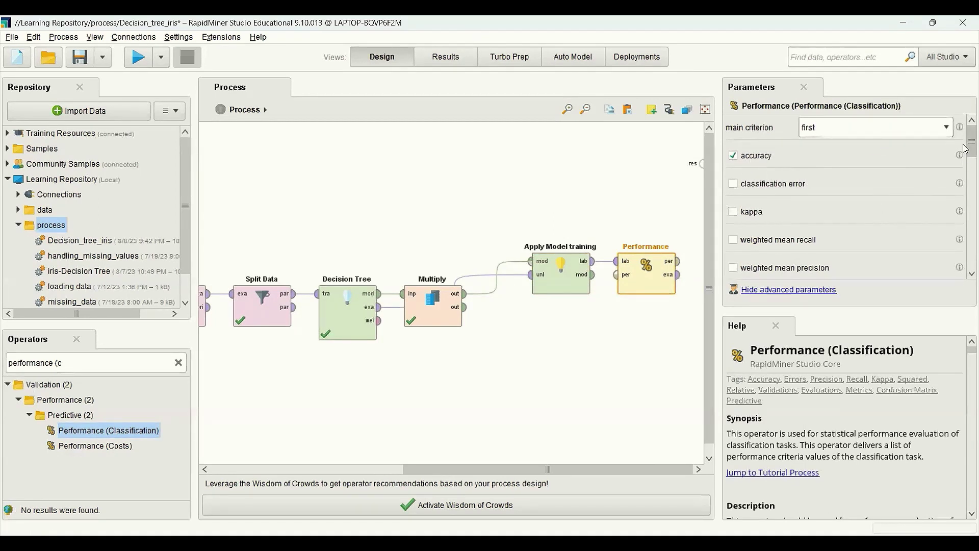
{"action": "scroll", "coordinate": [965, 149], "scroll_direction": "down", "scroll_amount": 4}
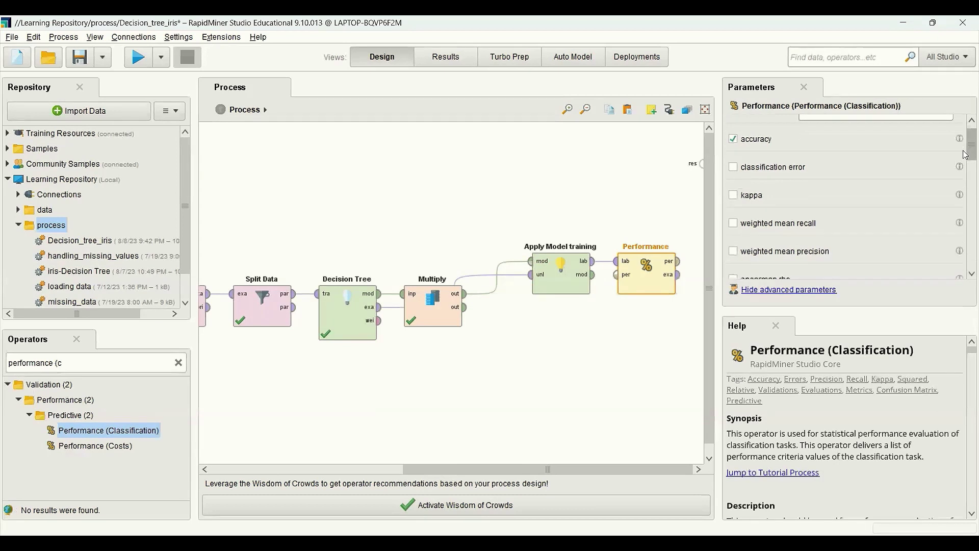
{"action": "left_click_drag", "start_coordinate": [965, 166], "coordinate": [965, 214]}
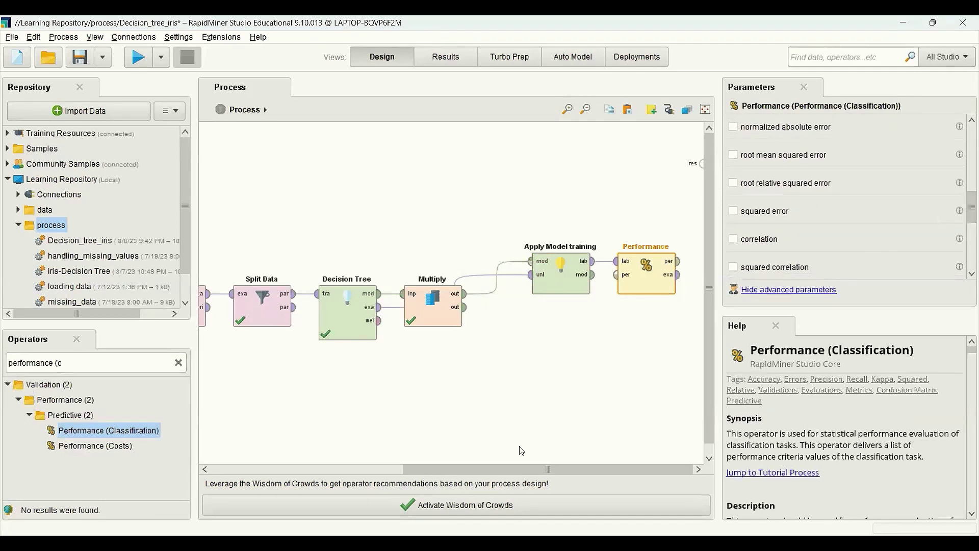
{"action": "left_click", "coordinate": [679, 261]}
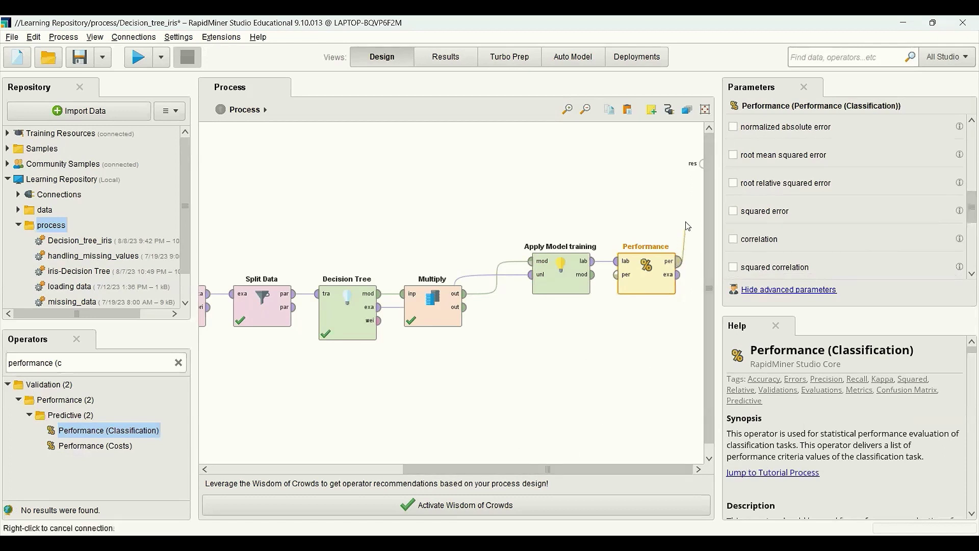
{"action": "left_click", "coordinate": [702, 167]}
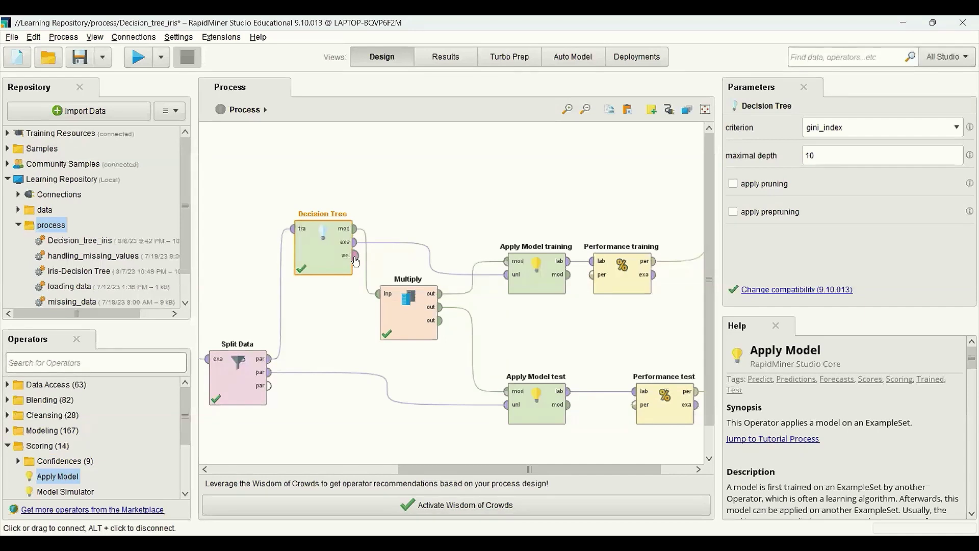
Route Decision Tree's attribute weights and Multiply's third model copy to the results, then run the process
{"action": "mouse_move", "coordinate": [356, 261]}
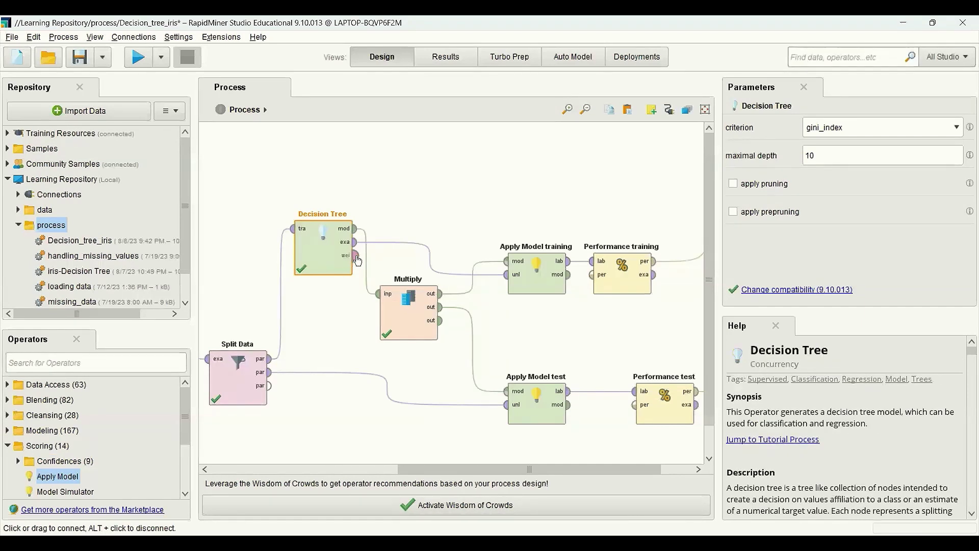
{"action": "left_click", "coordinate": [358, 259]}
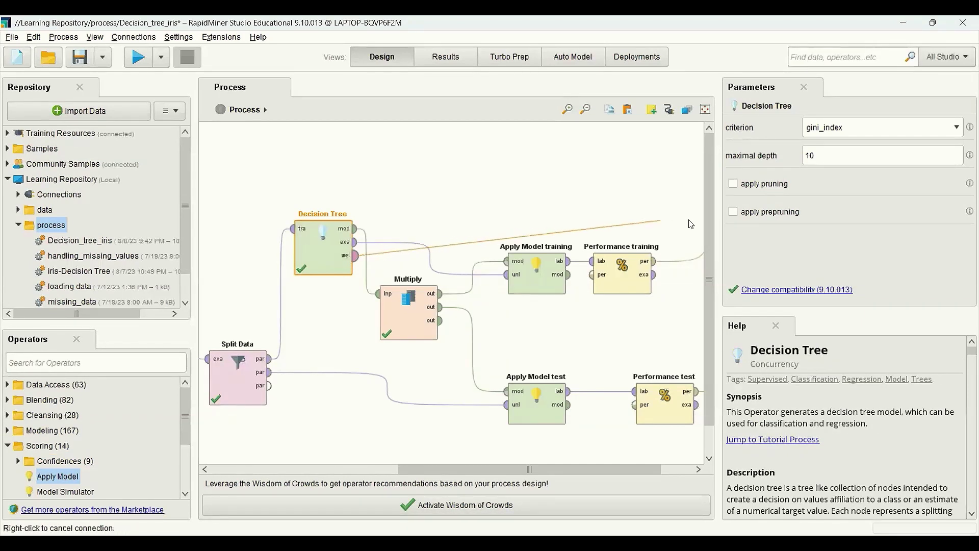
{"action": "left_click", "coordinate": [703, 193]}
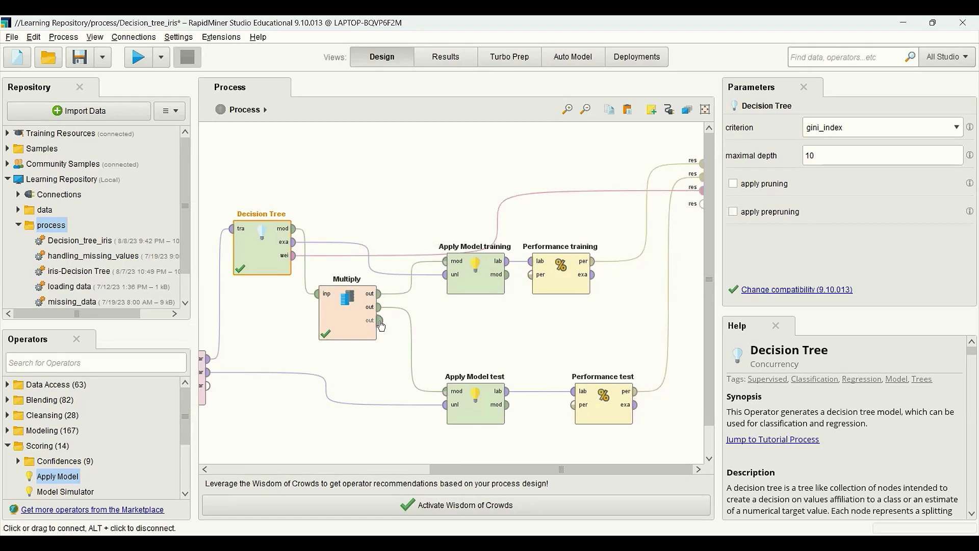
{"action": "left_click", "coordinate": [379, 322]}
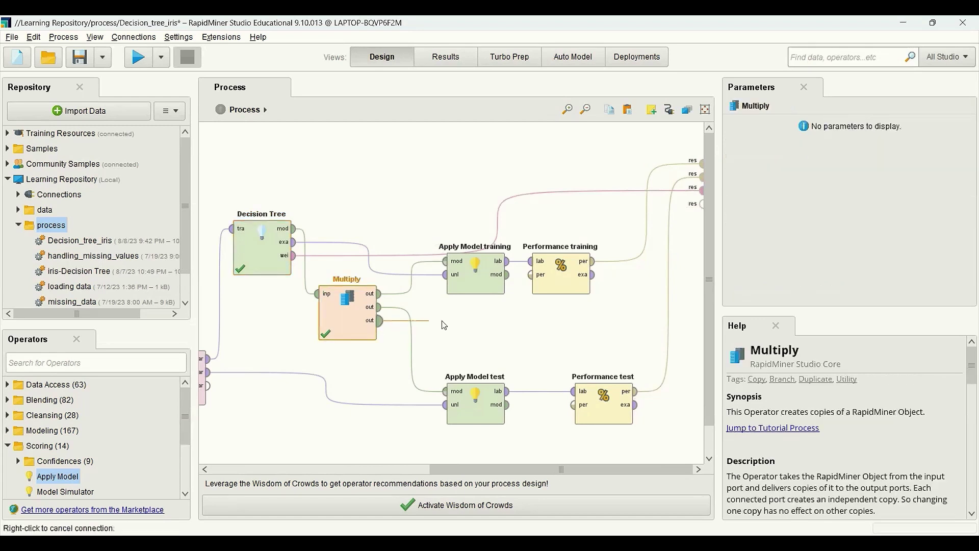
{"action": "left_click", "coordinate": [703, 204]}
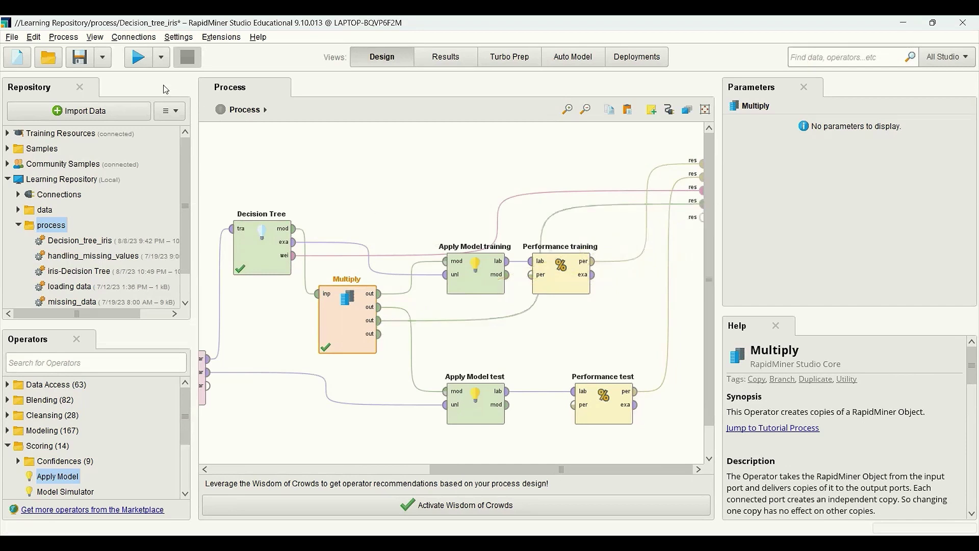
{"action": "left_click", "coordinate": [138, 57]}
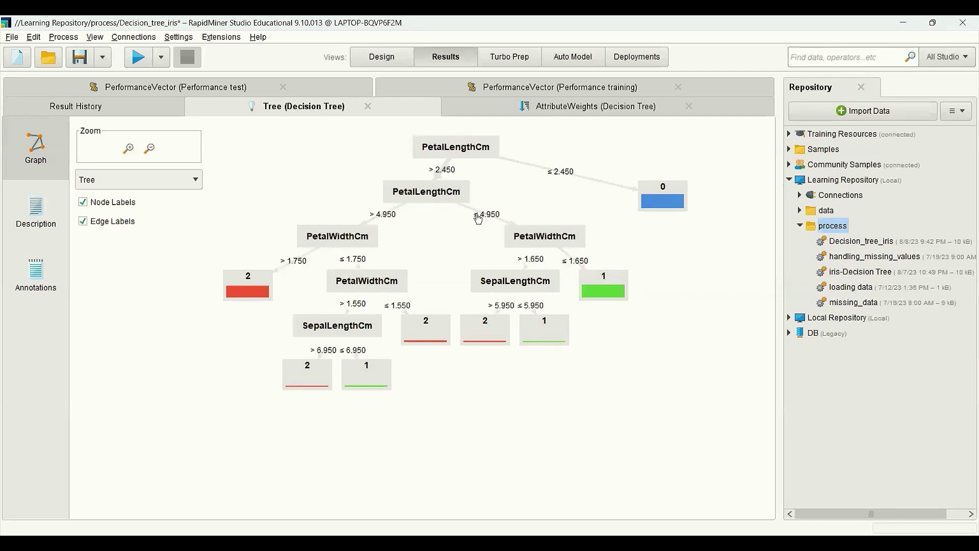
Check the attribute weights, the 100.00% training accuracy, and the 95.56% test accuracy
{"action": "left_click", "coordinate": [553, 109]}
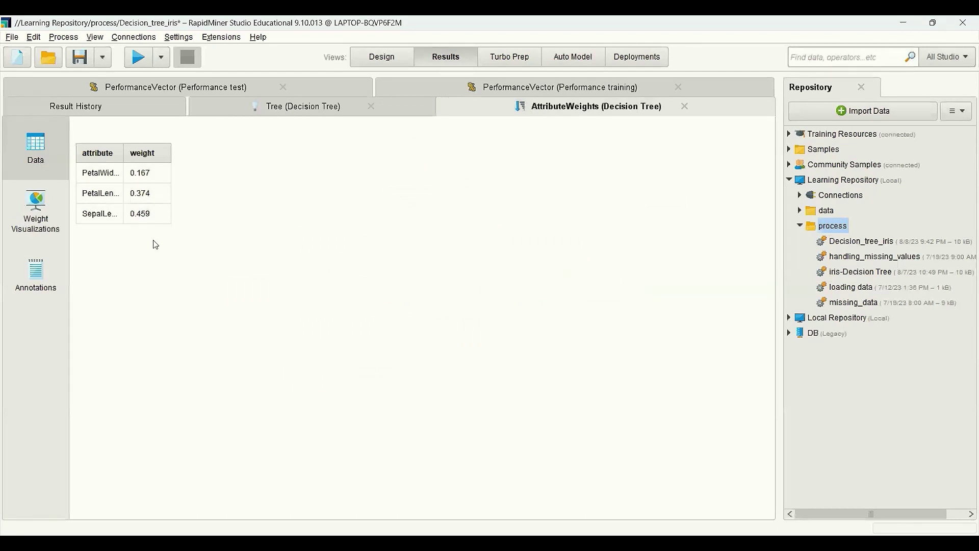
{"action": "left_click", "coordinate": [453, 89]}
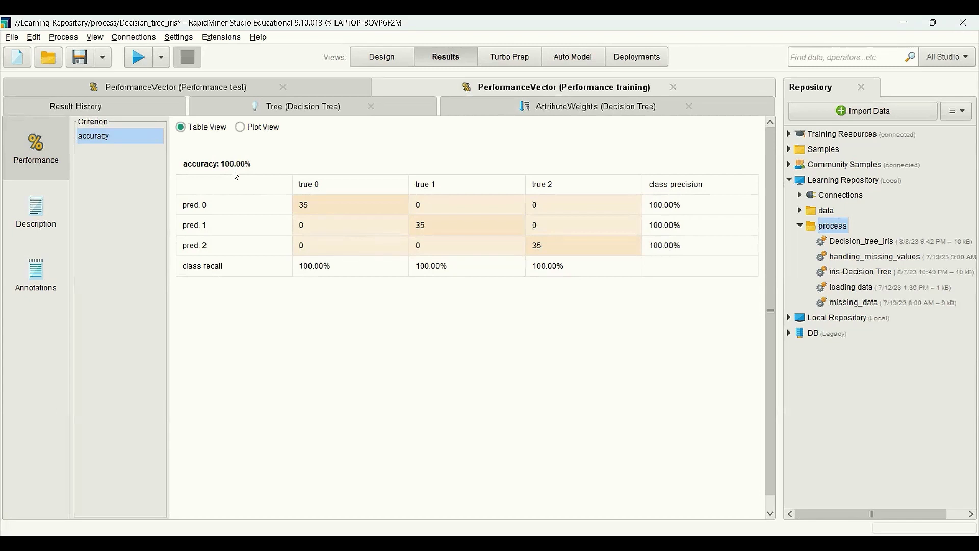
{"action": "left_click", "coordinate": [207, 90]}
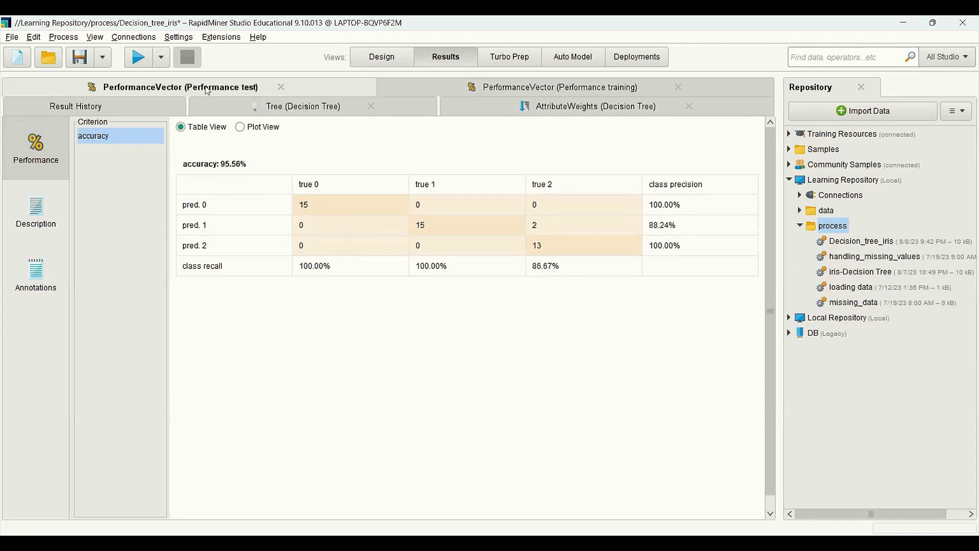